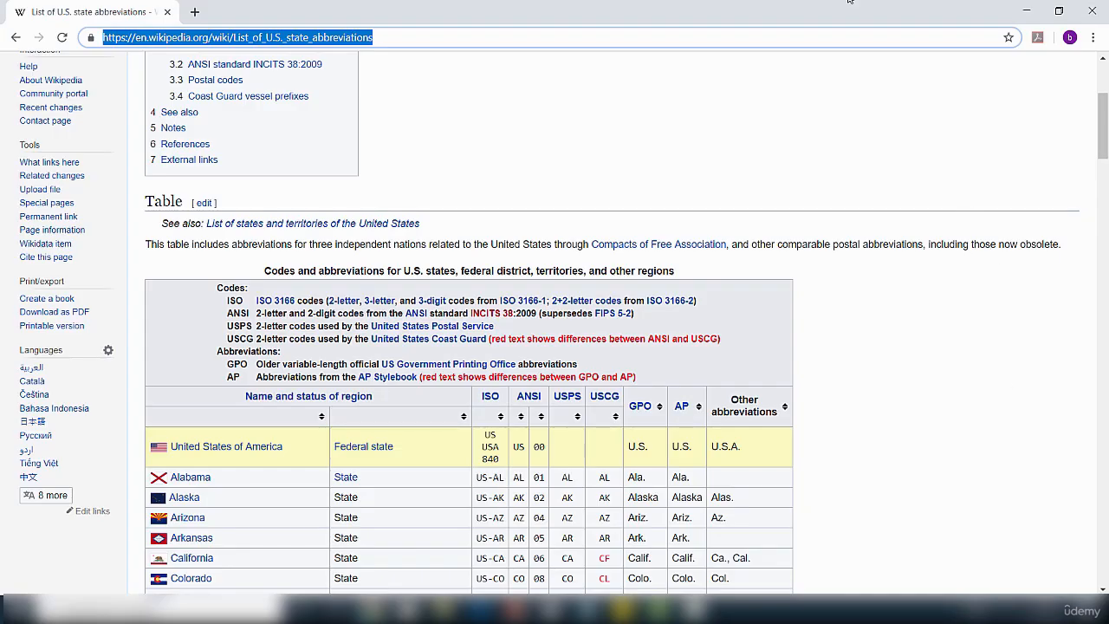
Step: Scroll through the state abbreviations table, then copy the Wikipedia article's URL from the address bar
left_click(671, 126)
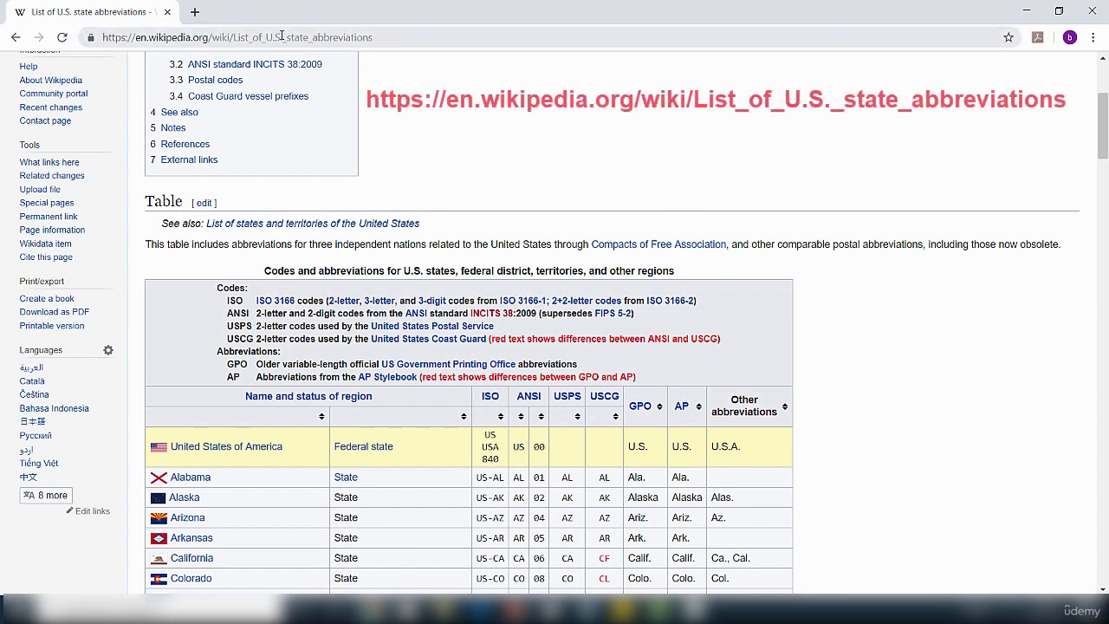
left_click_drag(1097, 100, 1106, 81)
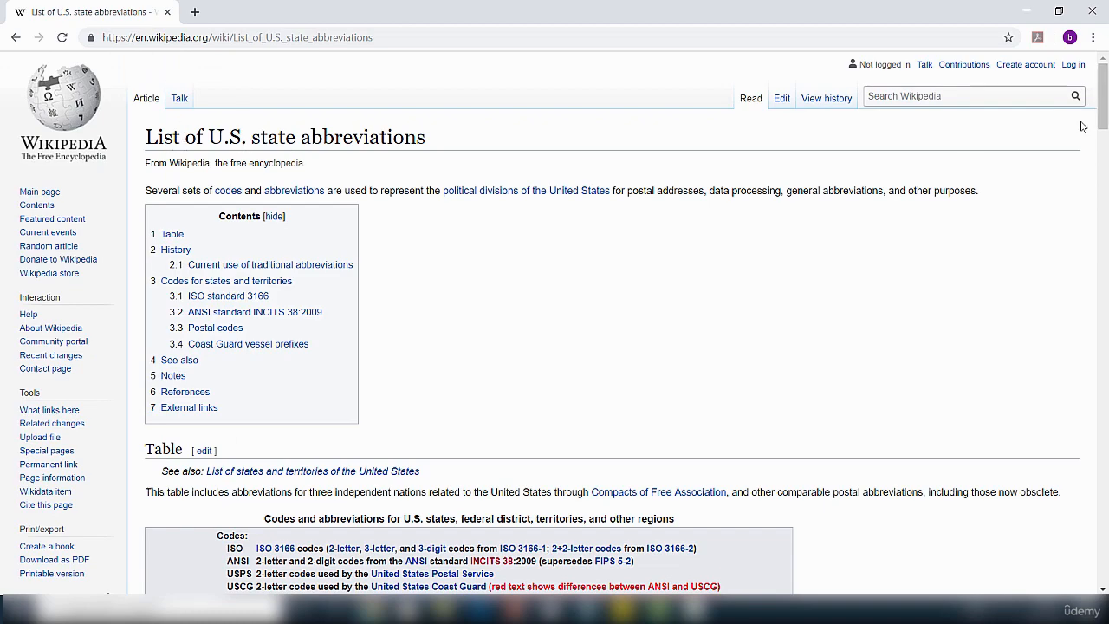
left_click_drag(1102, 112, 1106, 183)
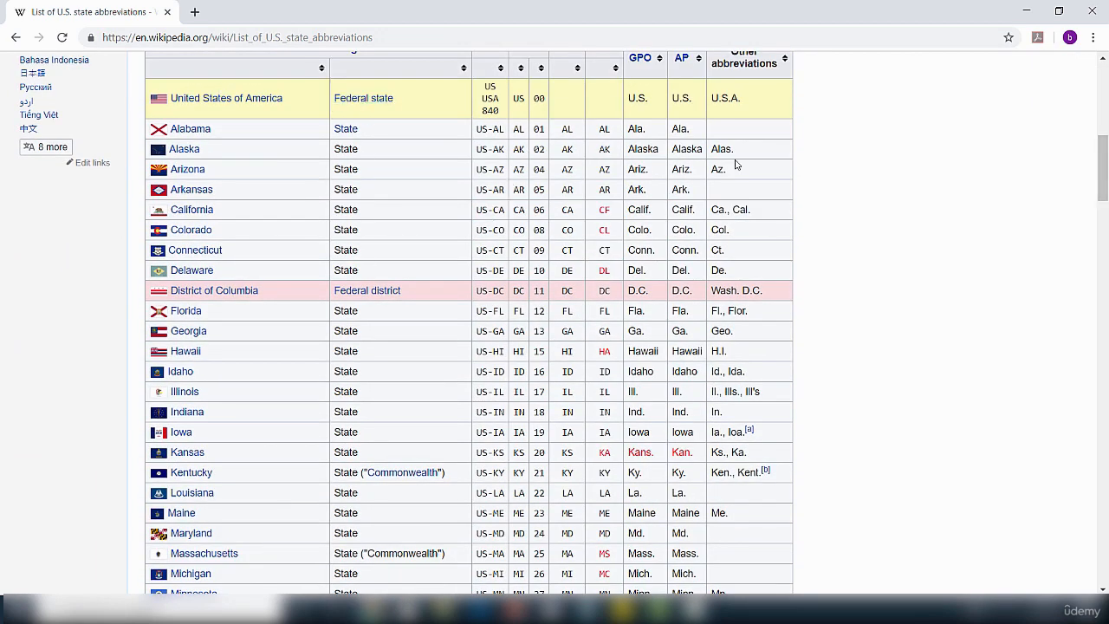
left_click_drag(1106, 164, 1105, 103)
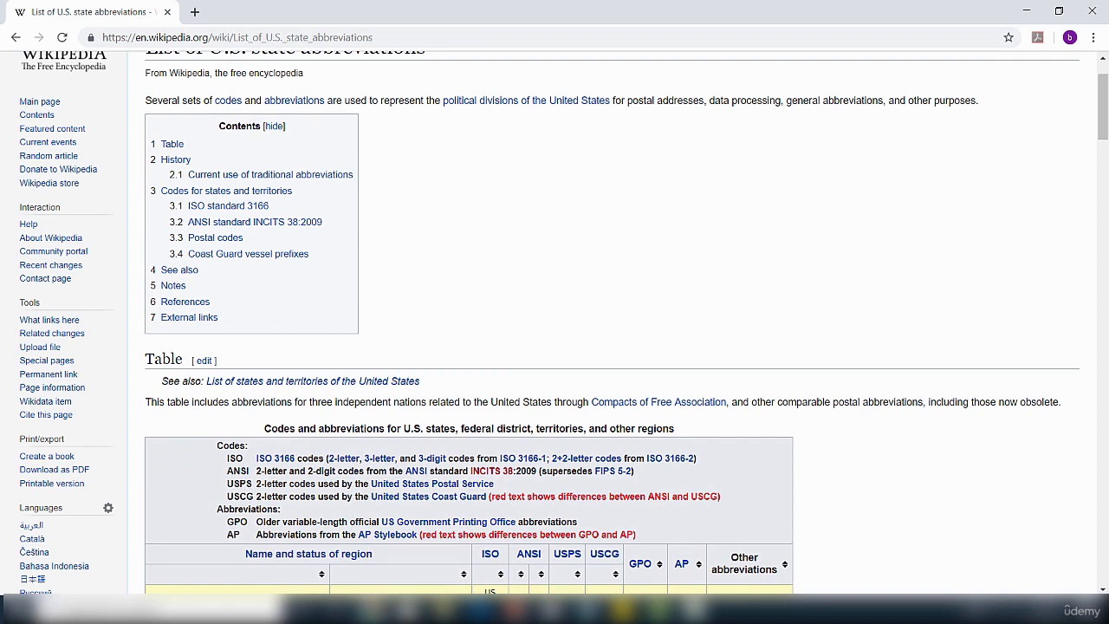
left_click(404, 38)
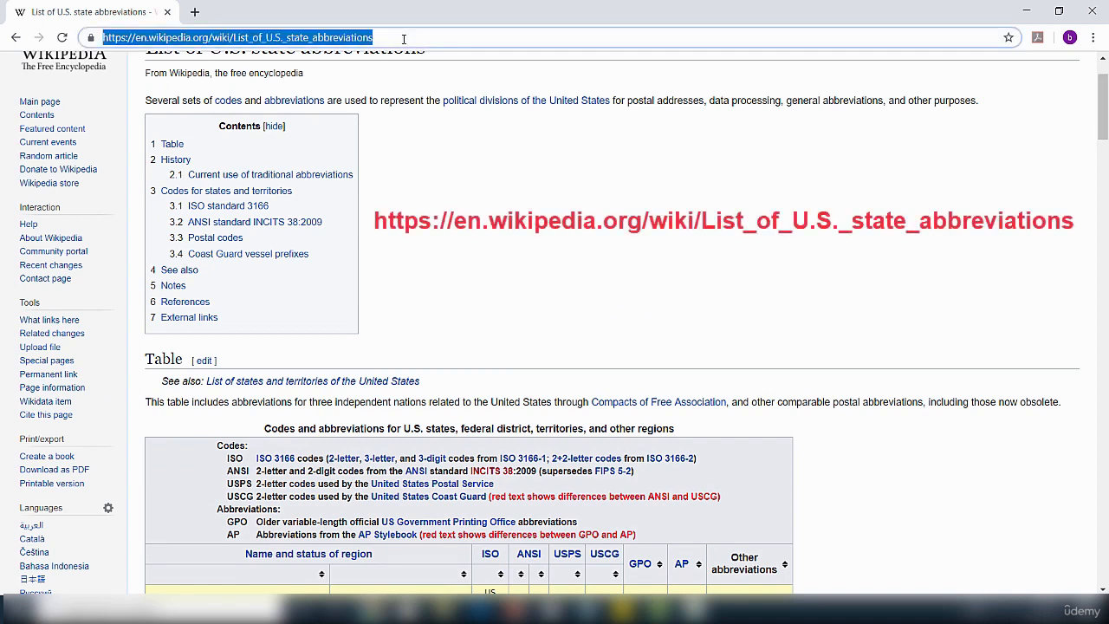
right_click(403, 38)
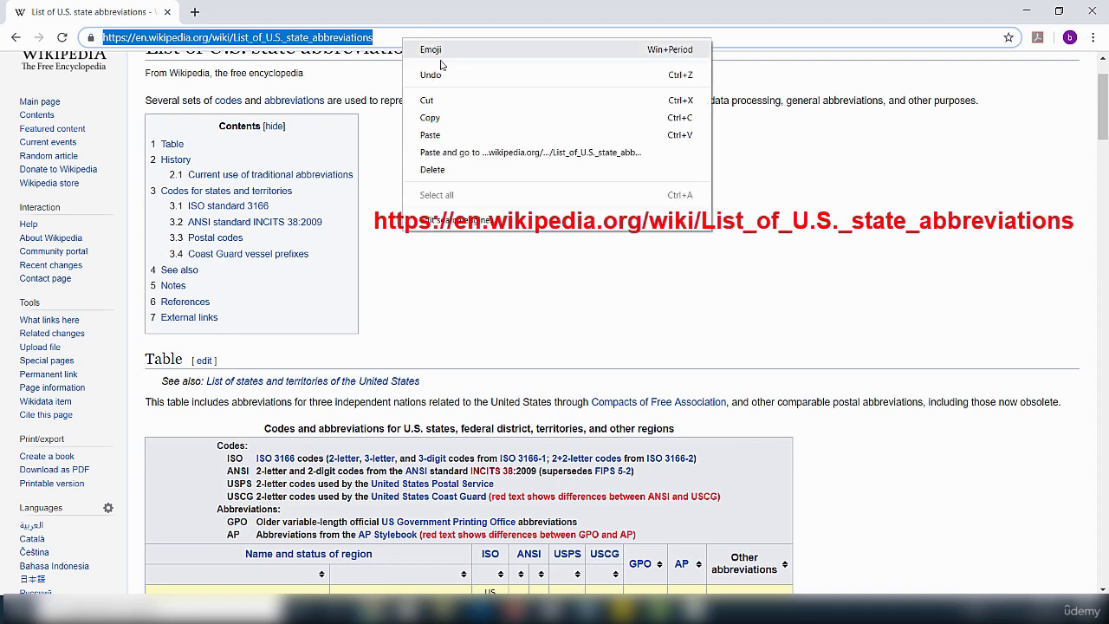
left_click(431, 118)
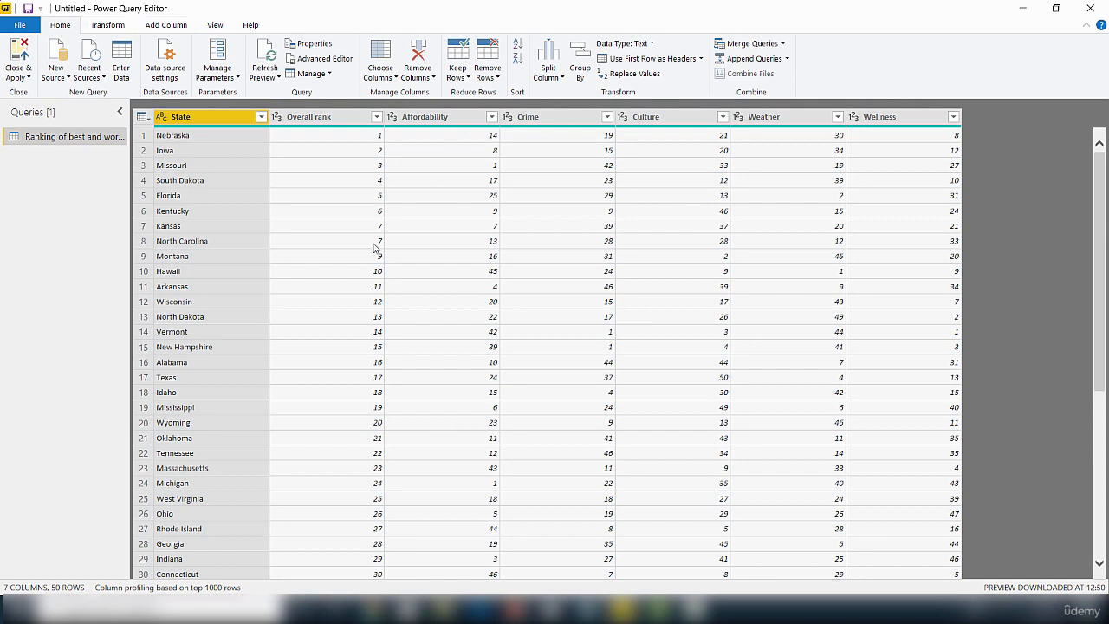
Step: Create a new Web source from the pasted Wikipedia state abbreviations URL
left_click(69, 80)
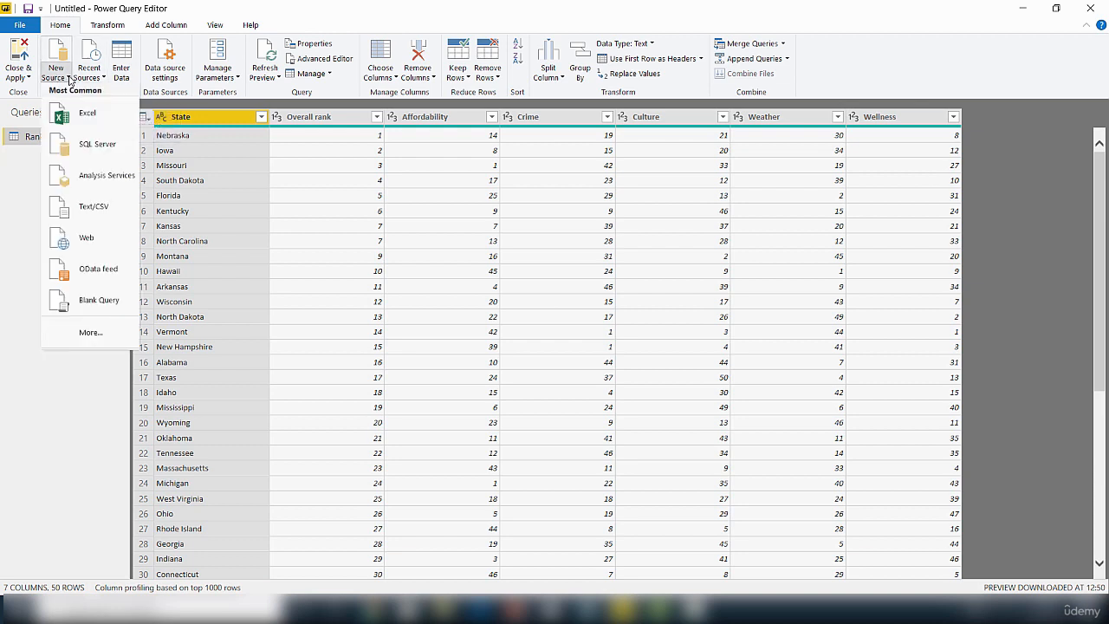
left_click(91, 242)
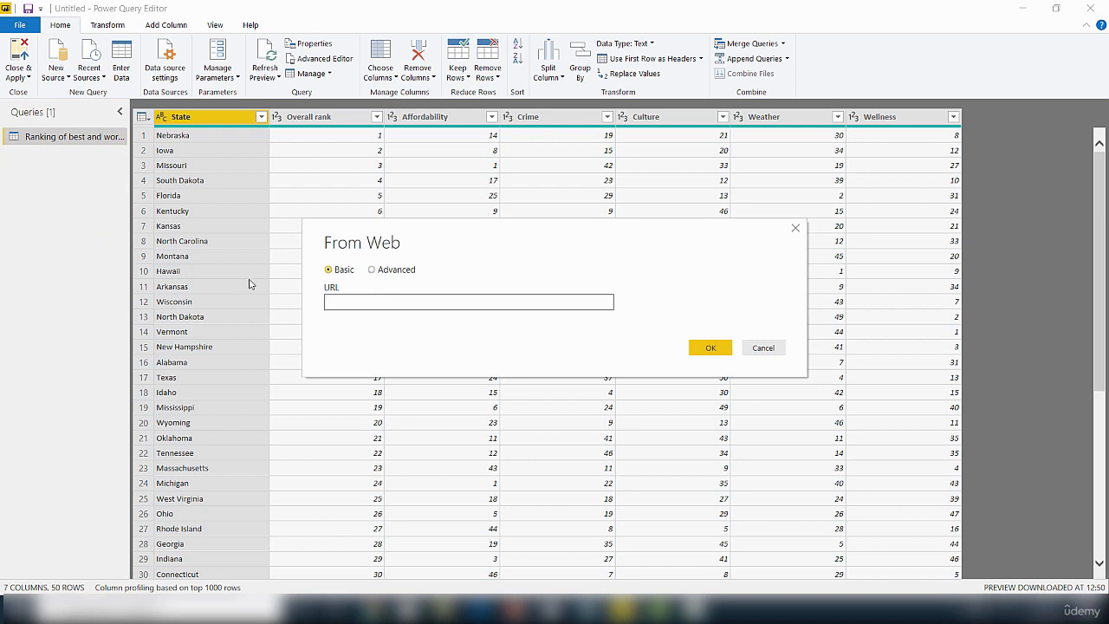
right_click(361, 302)
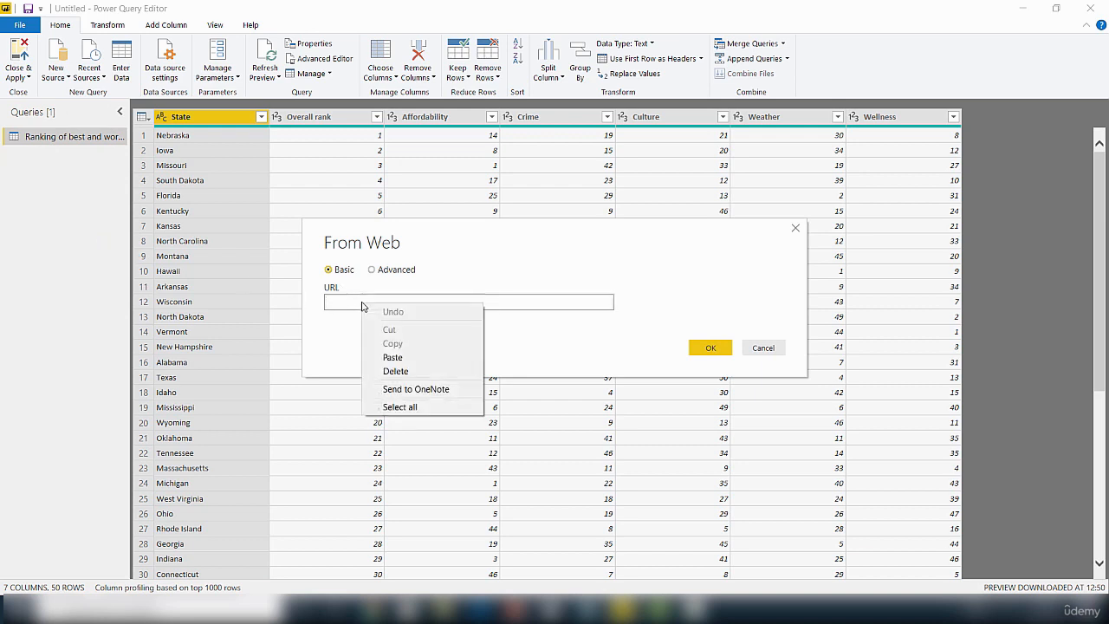
left_click(392, 358)
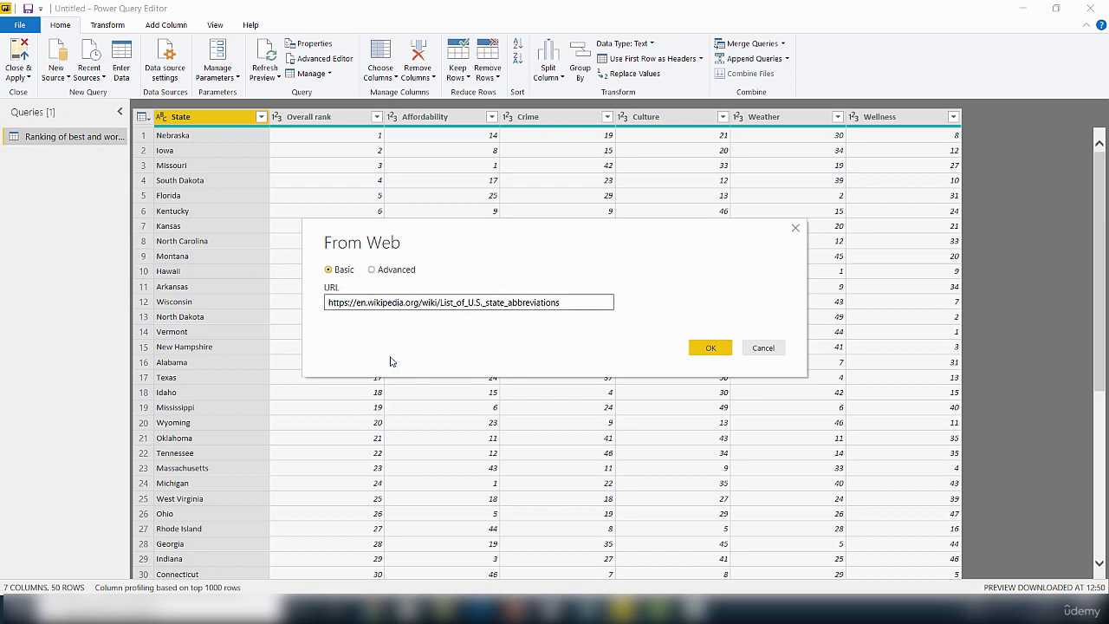
left_click(711, 350)
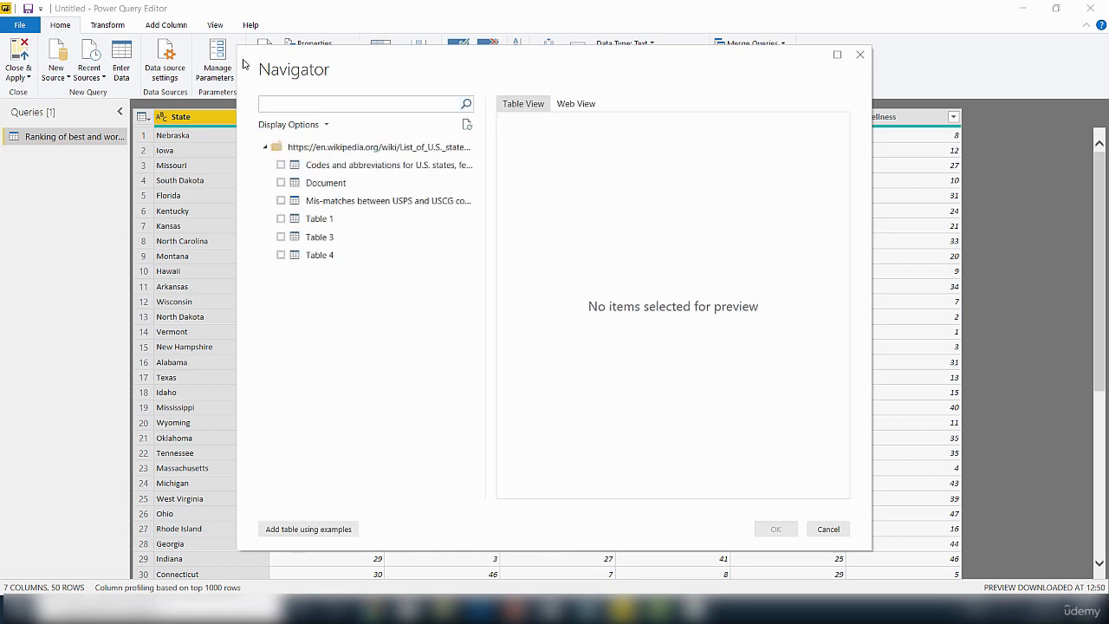
Step: In Navigator, load the 'Codes and abbreviations for U.S. states' table as a new query
left_click_drag(439, 76, 424, 112)
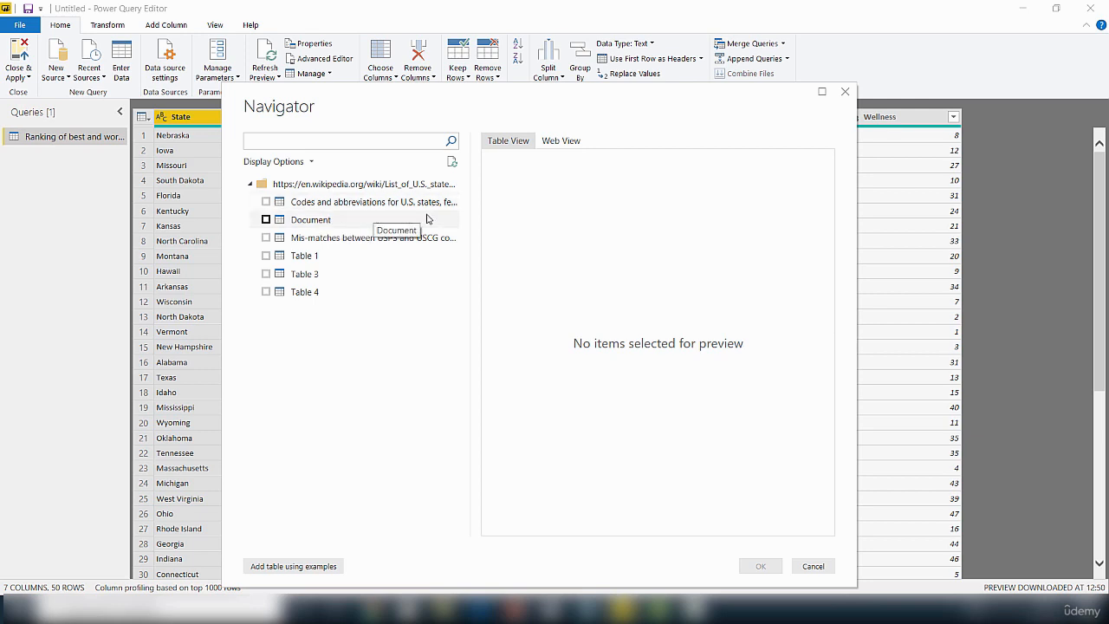
left_click(267, 202)
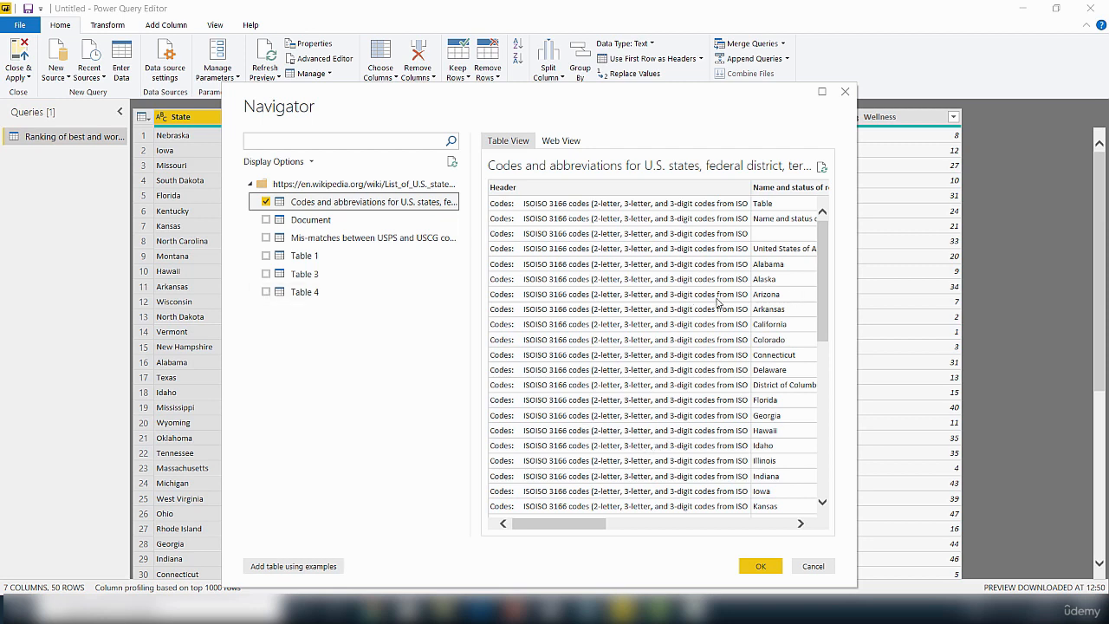
left_click(761, 569)
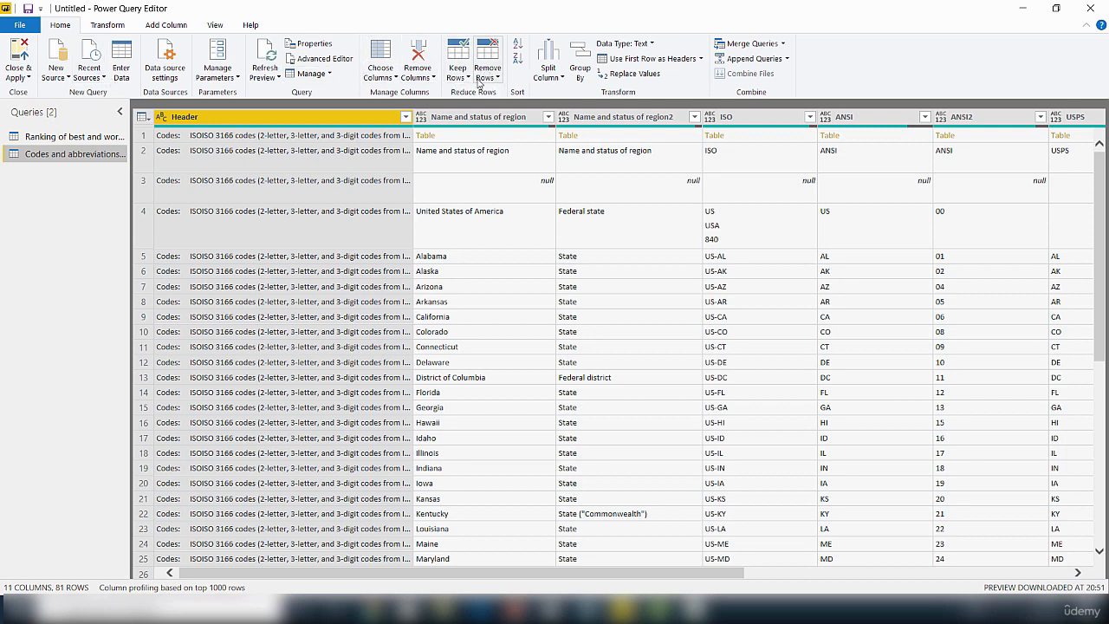
Step: Remove the top 3 rows so the table begins with United States of America
left_click(498, 78)
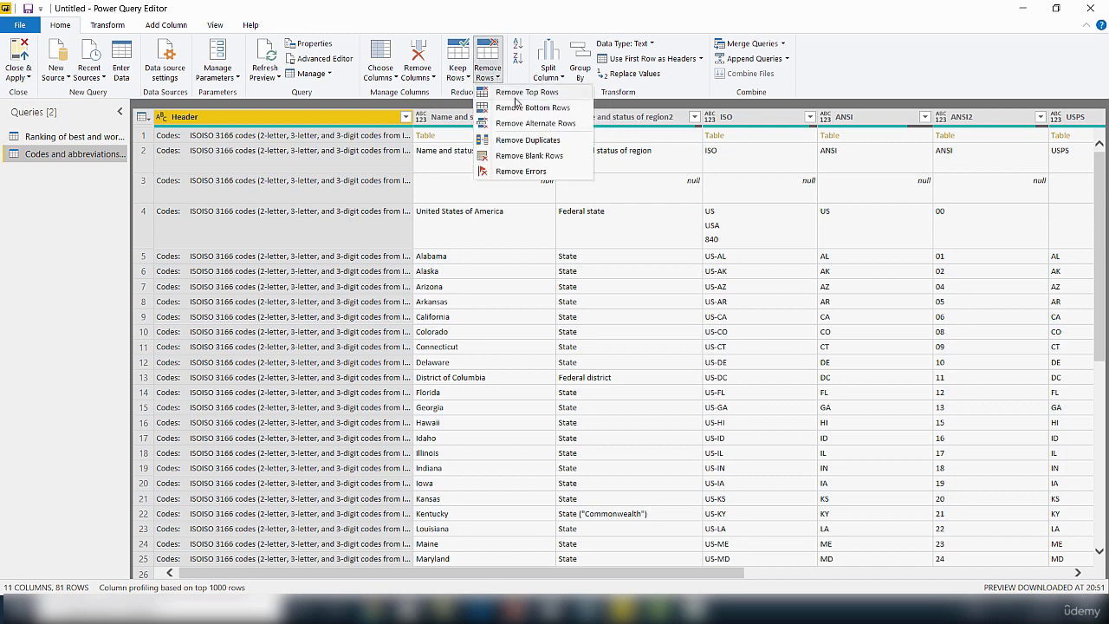
left_click(518, 94)
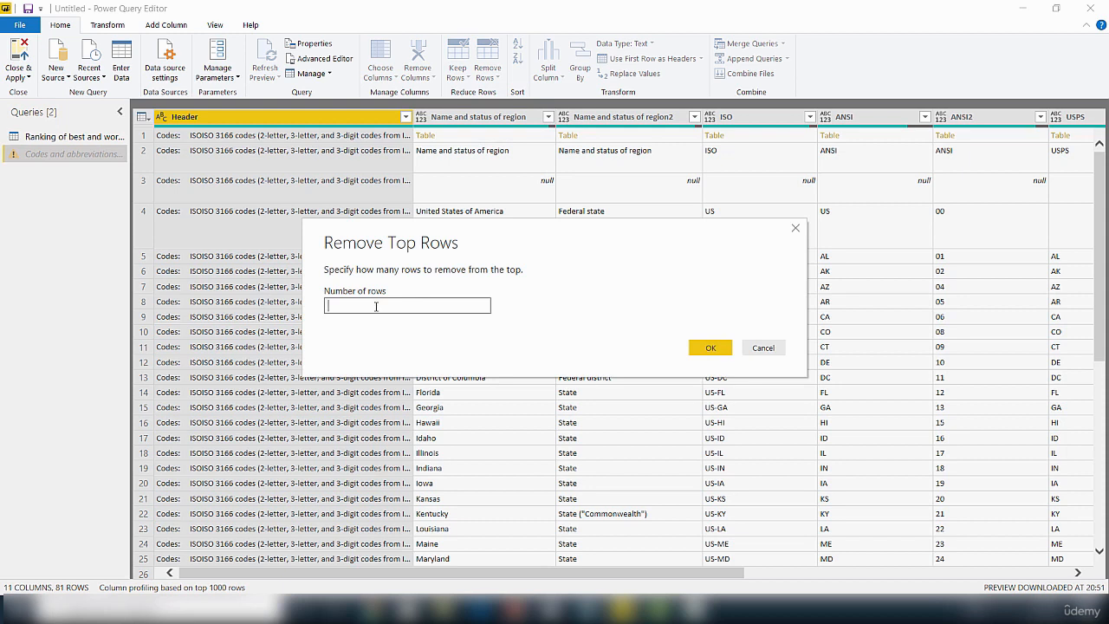
type("3")
left_click(711, 348)
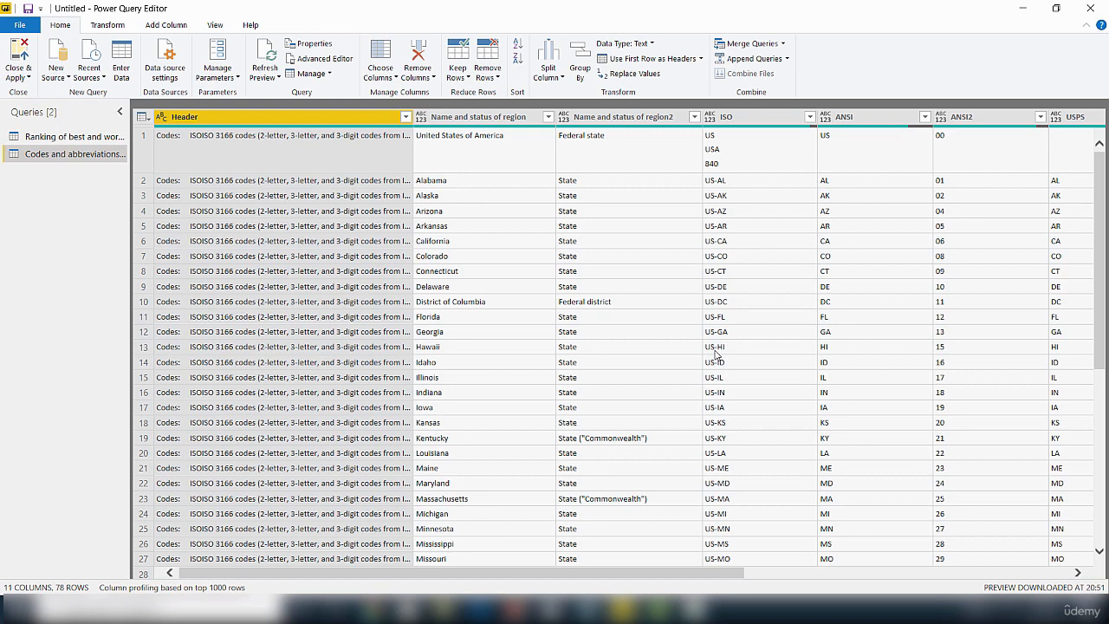
Step: Remove the bottom 26 rows of territories and other regions
left_click(499, 80)
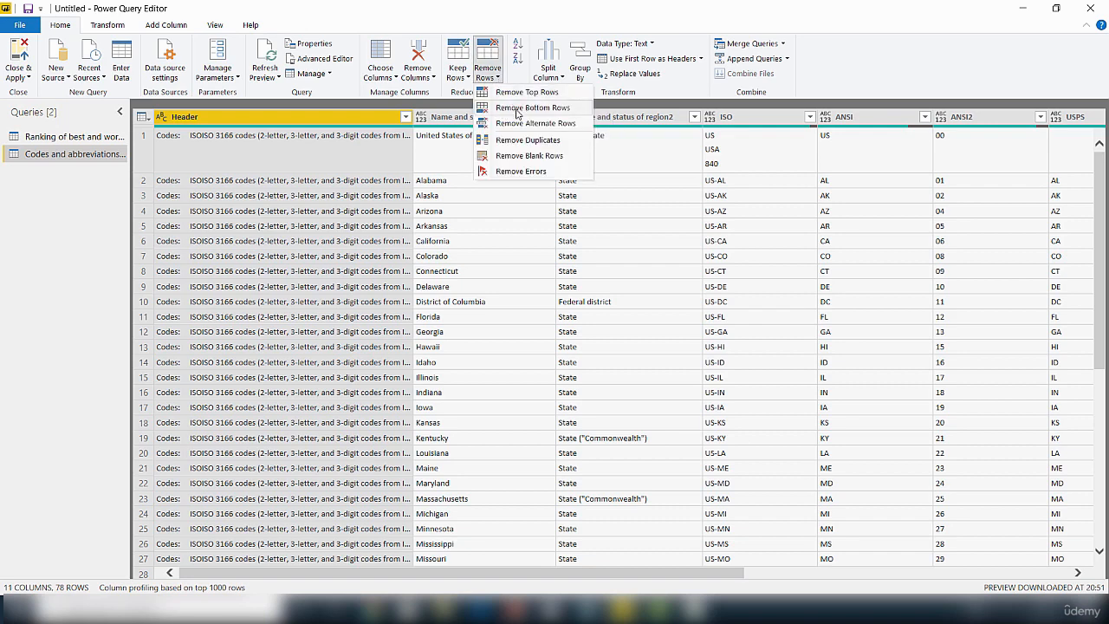
left_click(518, 110)
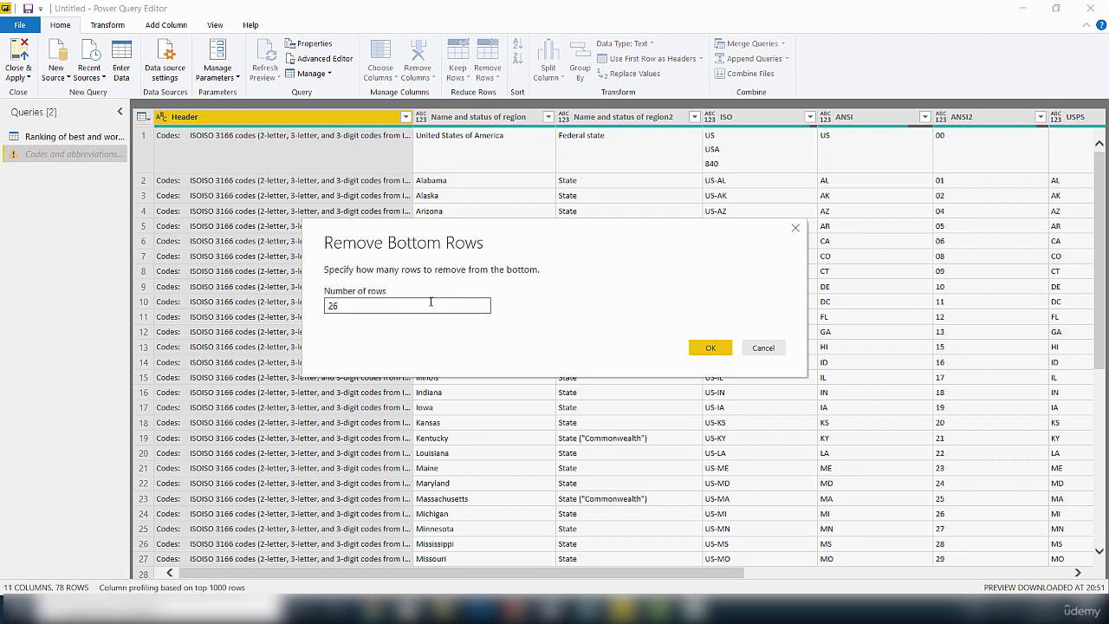
type("26")
left_click(711, 349)
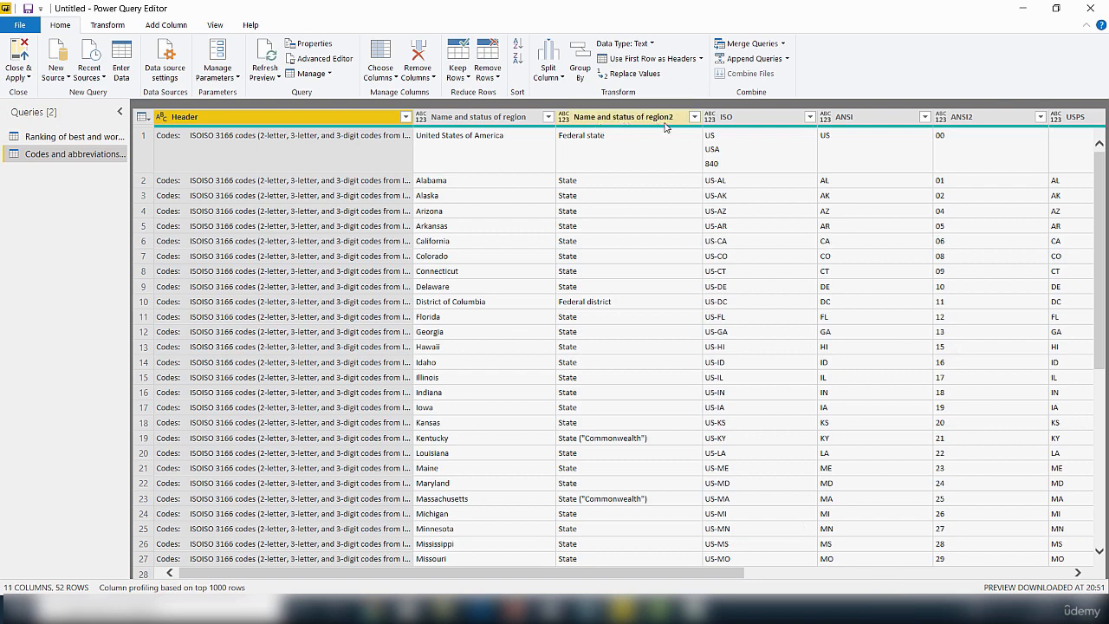
Step: Filter Federal district out of the Name and status of region2 column, dropping District of Columbia
left_click(694, 116)
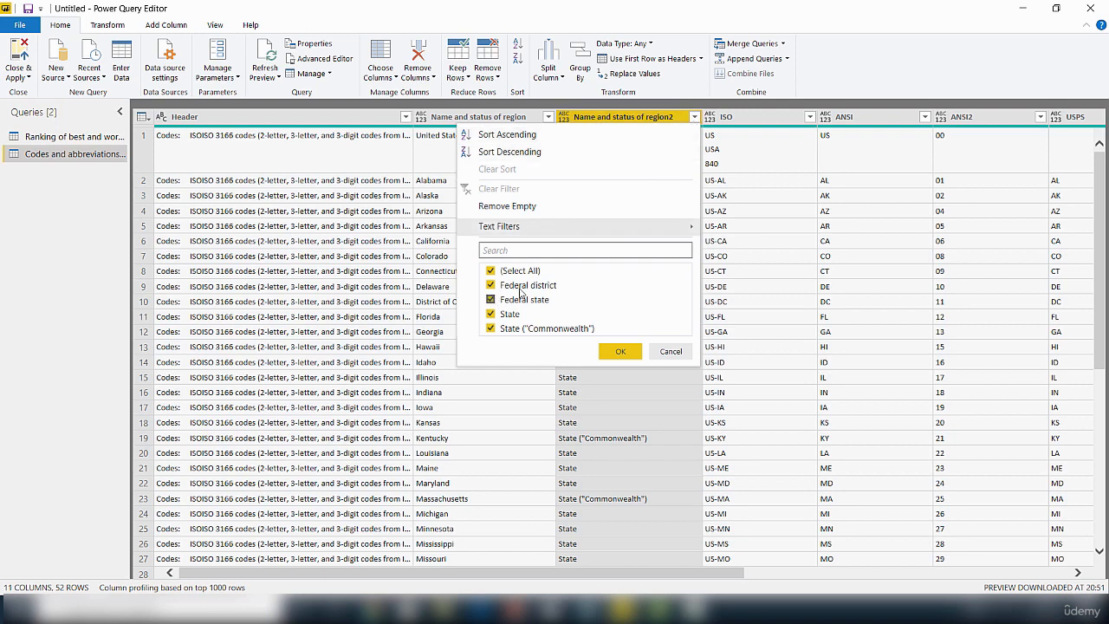
left_click(491, 287)
left_click(620, 352)
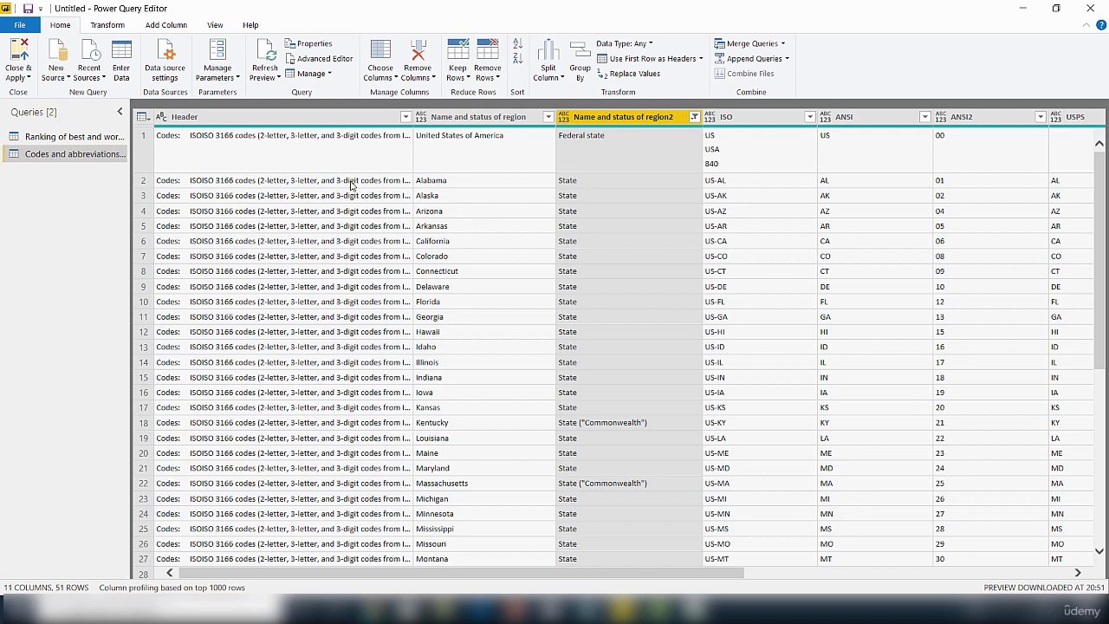
Step: Make a first attempt at selecting the Header, region, region2, ISO and ANSI columns
left_click(275, 118)
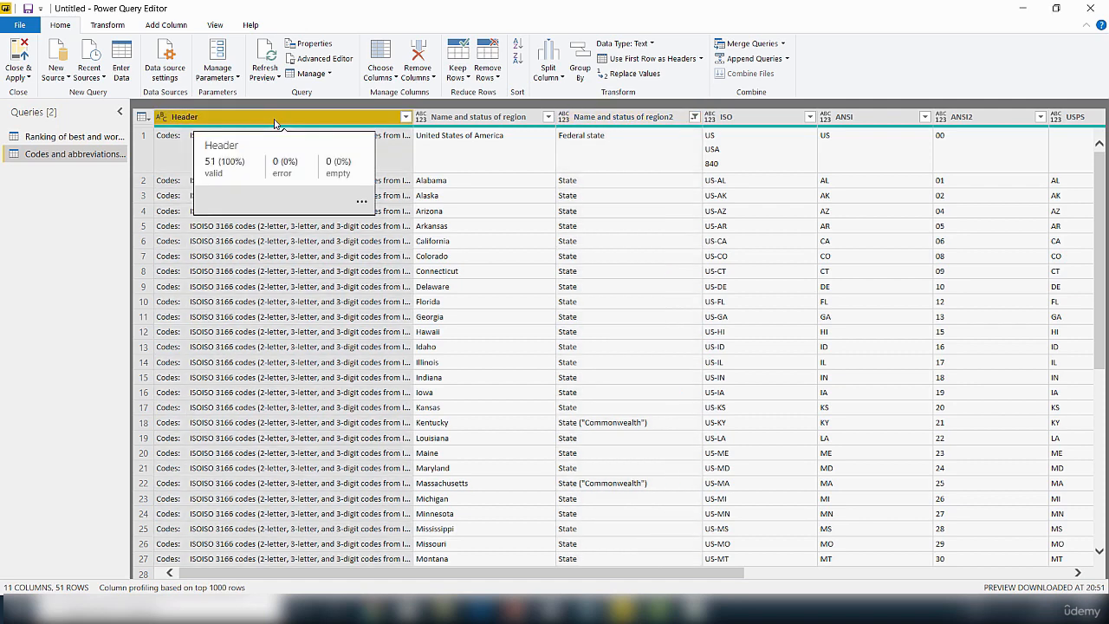
left_click(456, 119, "ctrl")
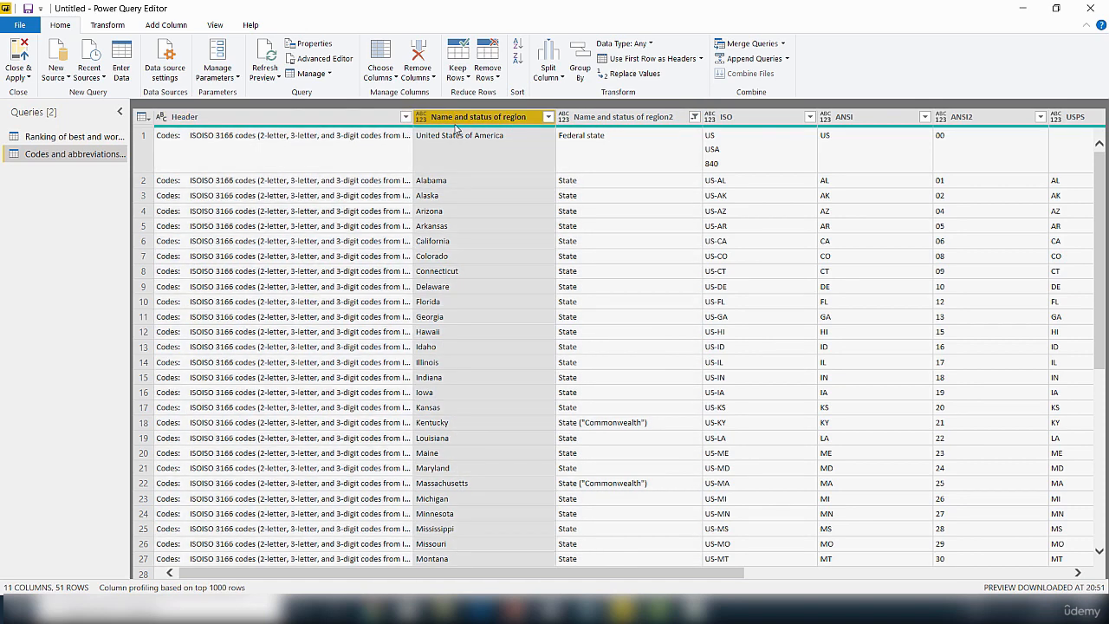
left_click(614, 120)
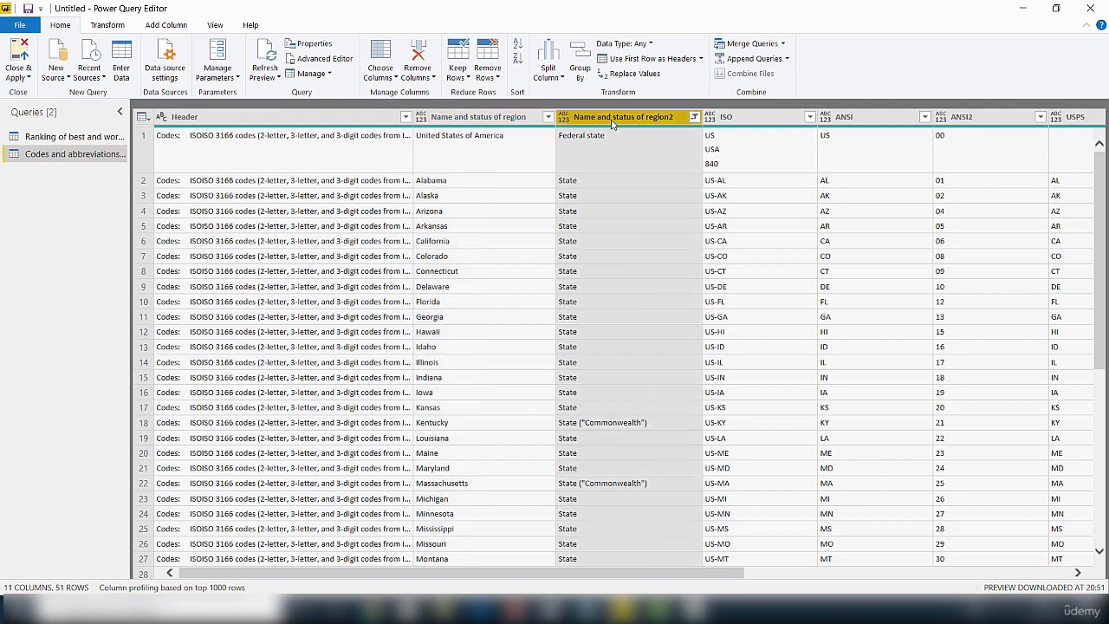
left_click(710, 119)
left_click(845, 118)
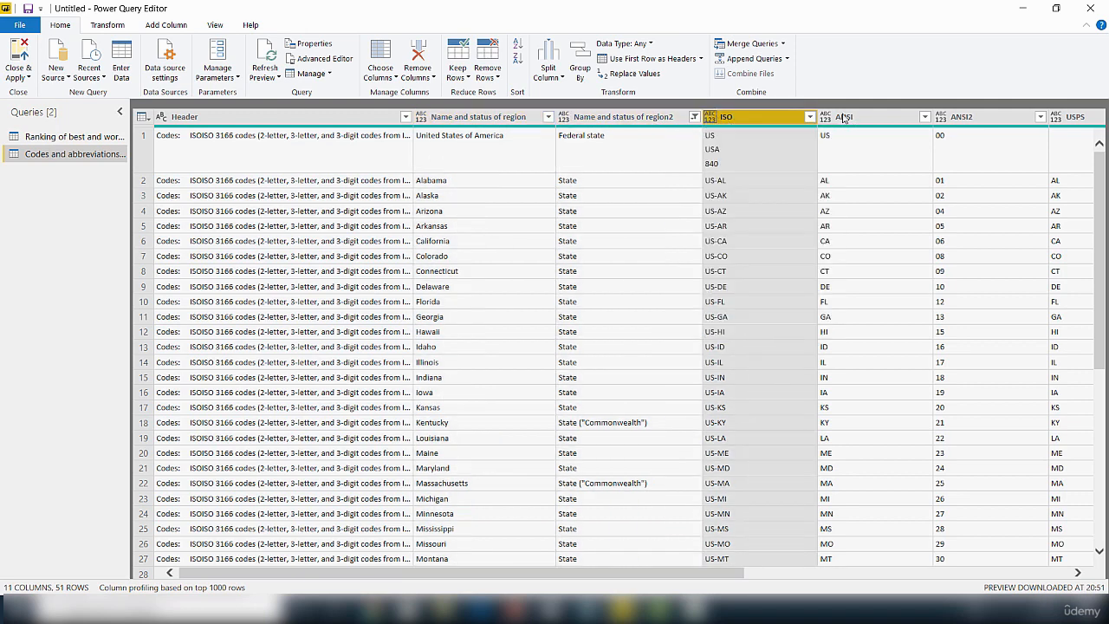
left_click(357, 121, "ctrl")
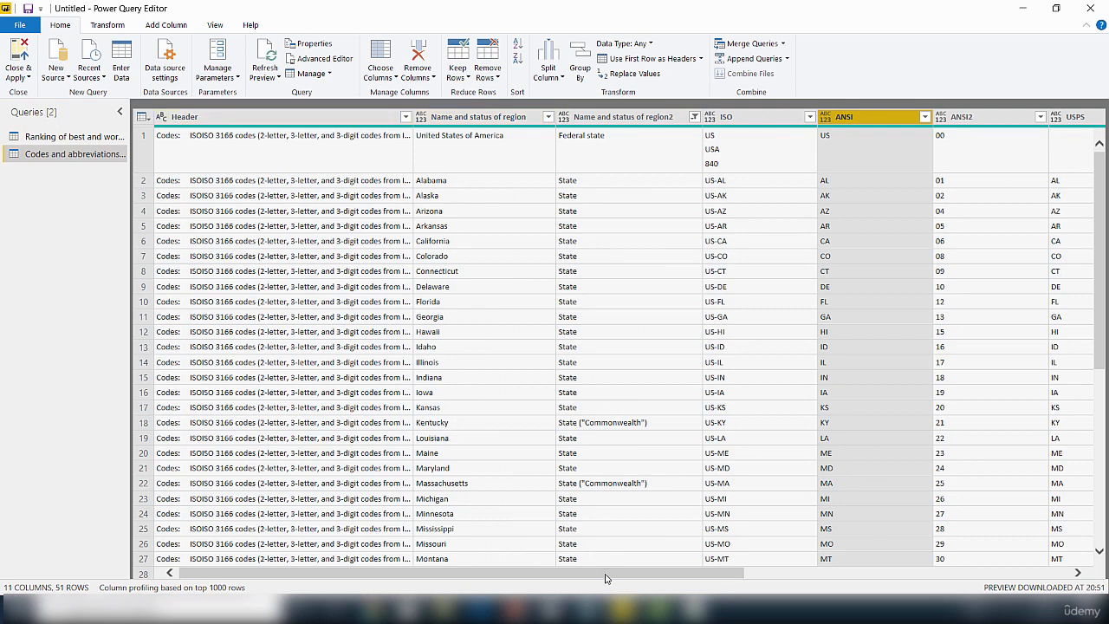
mouse_move(607, 578)
left_mouse_down()
mouse_move(1000, 540)
mouse_move(609, 576)
left_mouse_up()
left_click_drag(529, 598, 524, 595)
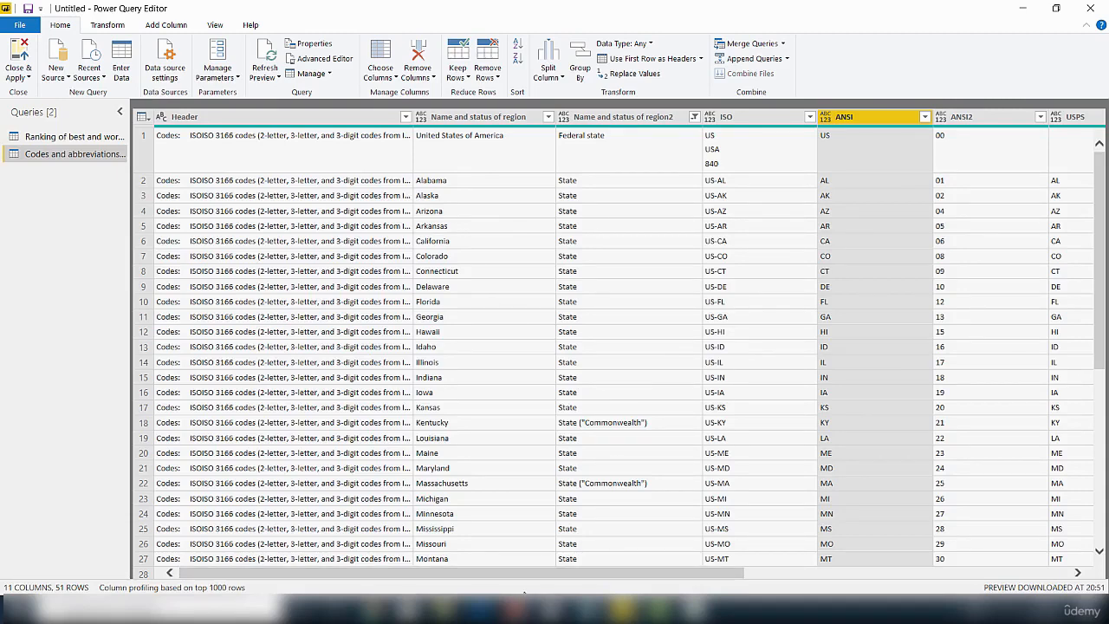
Step: Select Header, Name and status of region2, ISO and ANSI2 as columns to remove
left_click(212, 120)
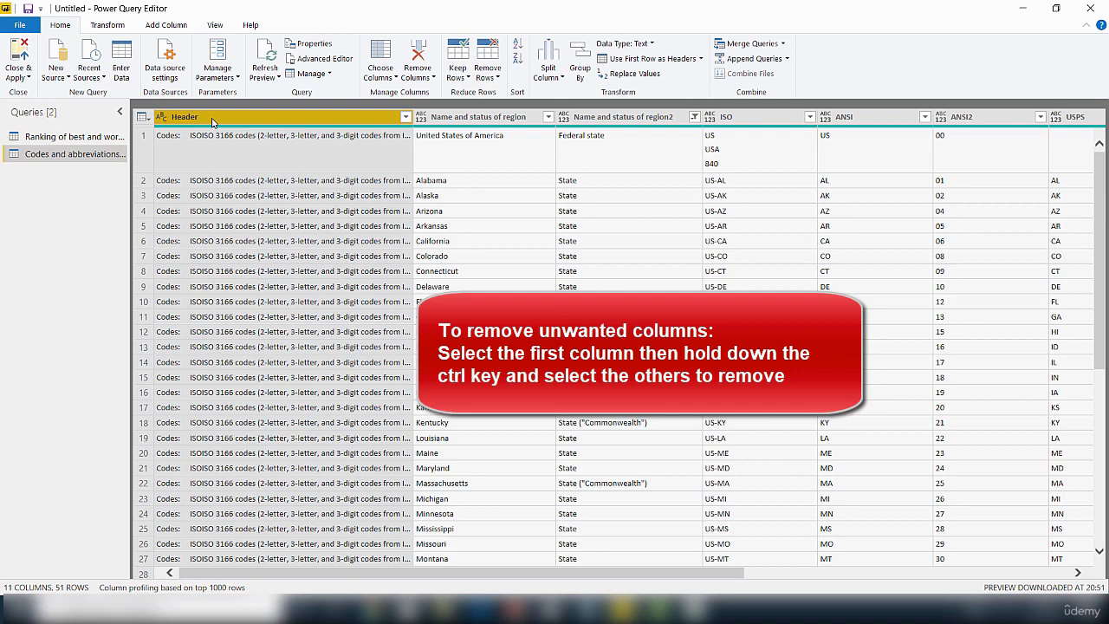
left_click(618, 122, "ctrl")
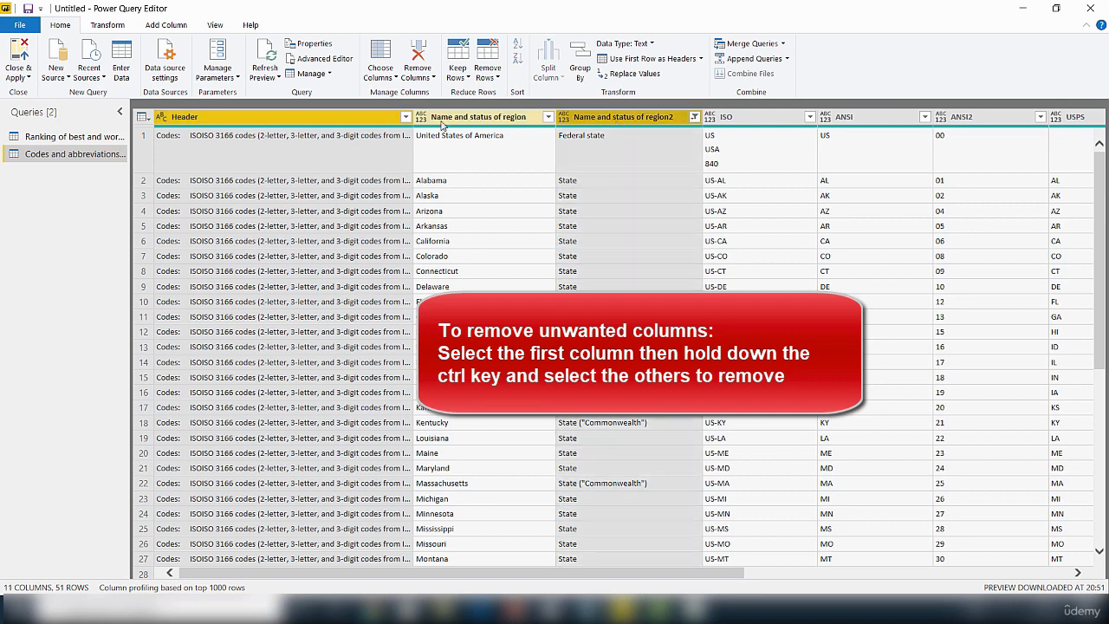
left_click(750, 119, "ctrl")
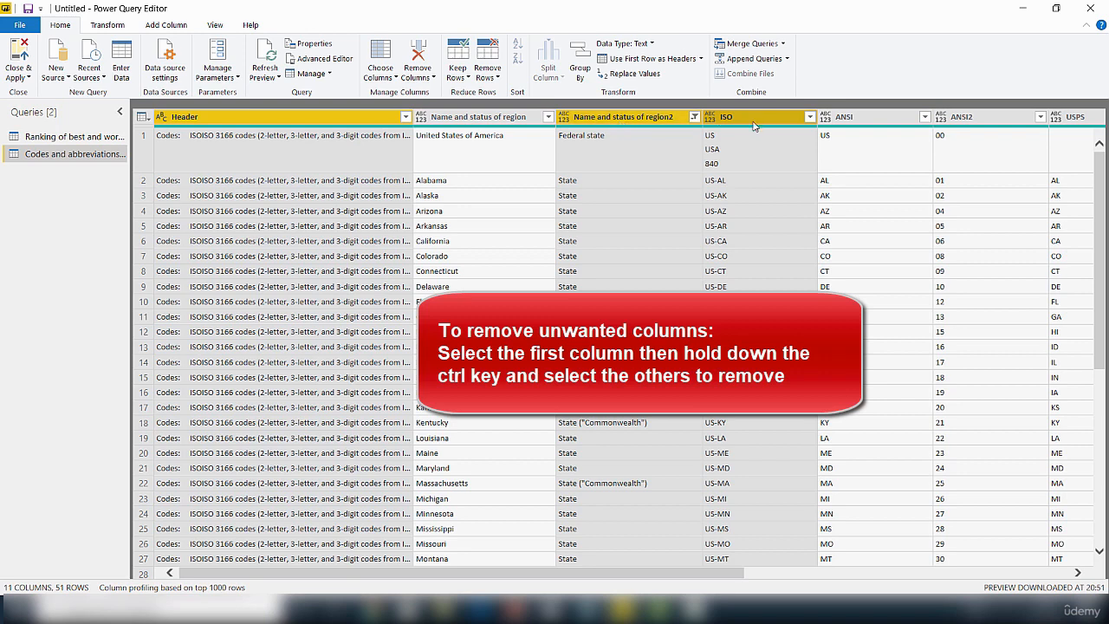
left_click(960, 123, "ctrl")
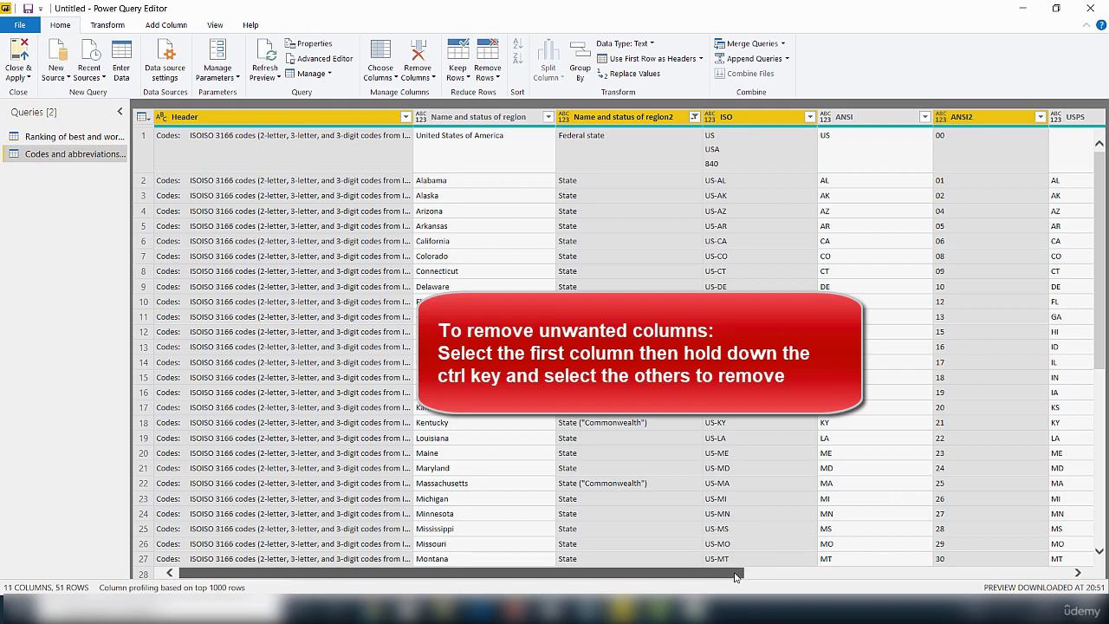
left_click_drag(735, 576, 930, 576)
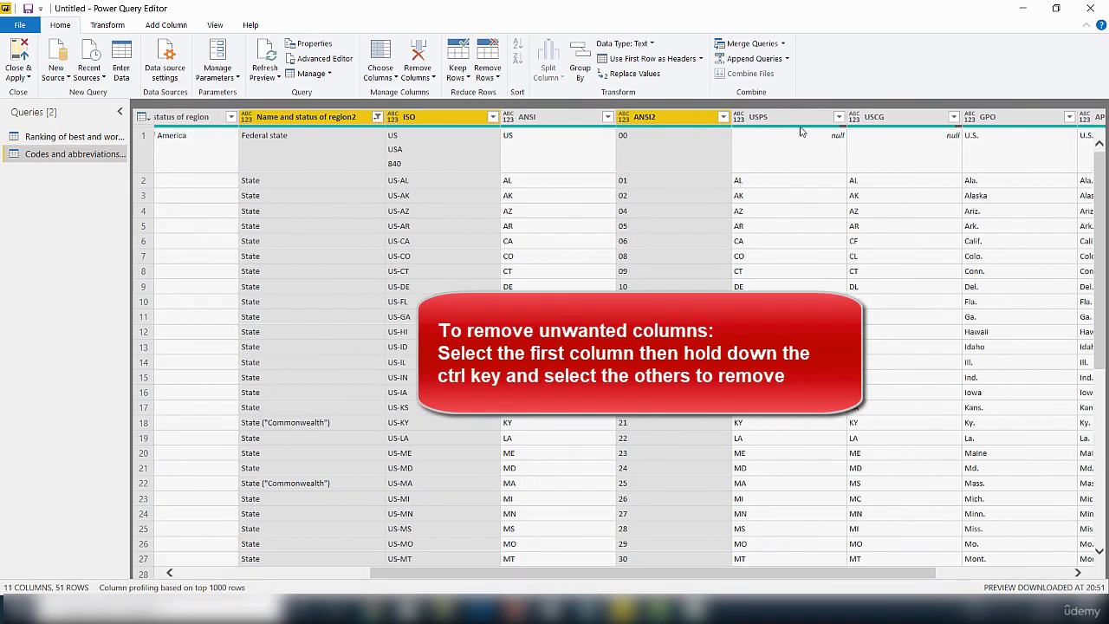
Step: Add USPS, USCG, GPO, AP and Other abbreviations to the selection, leaving ANSI2 out
left_click(773, 126, "ctrl")
left_click(887, 122, "ctrl")
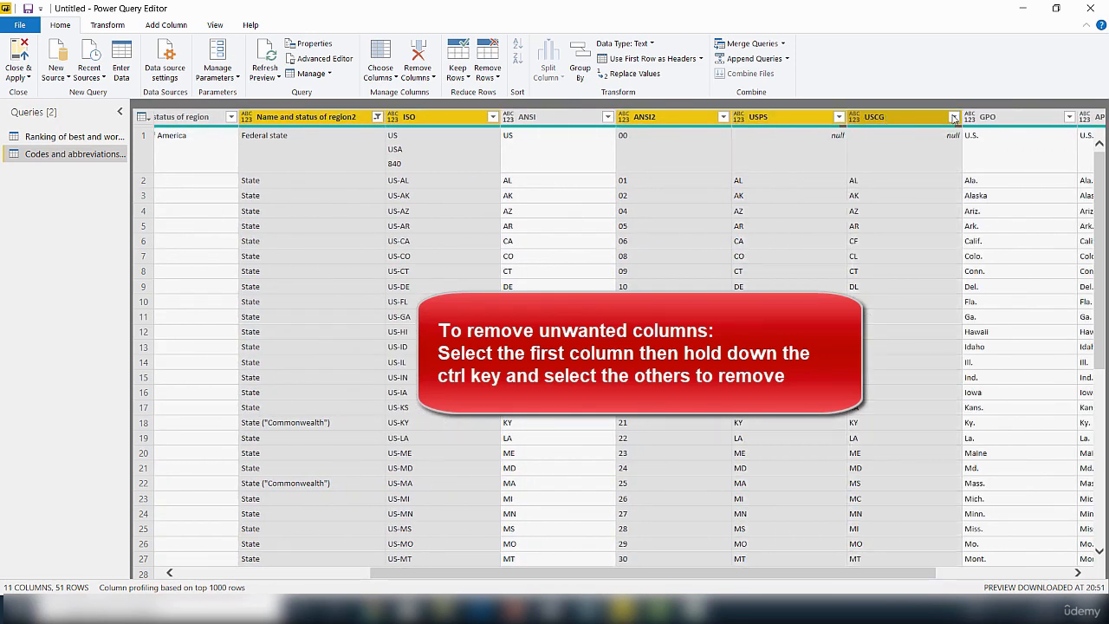
left_click(663, 119, "ctrl")
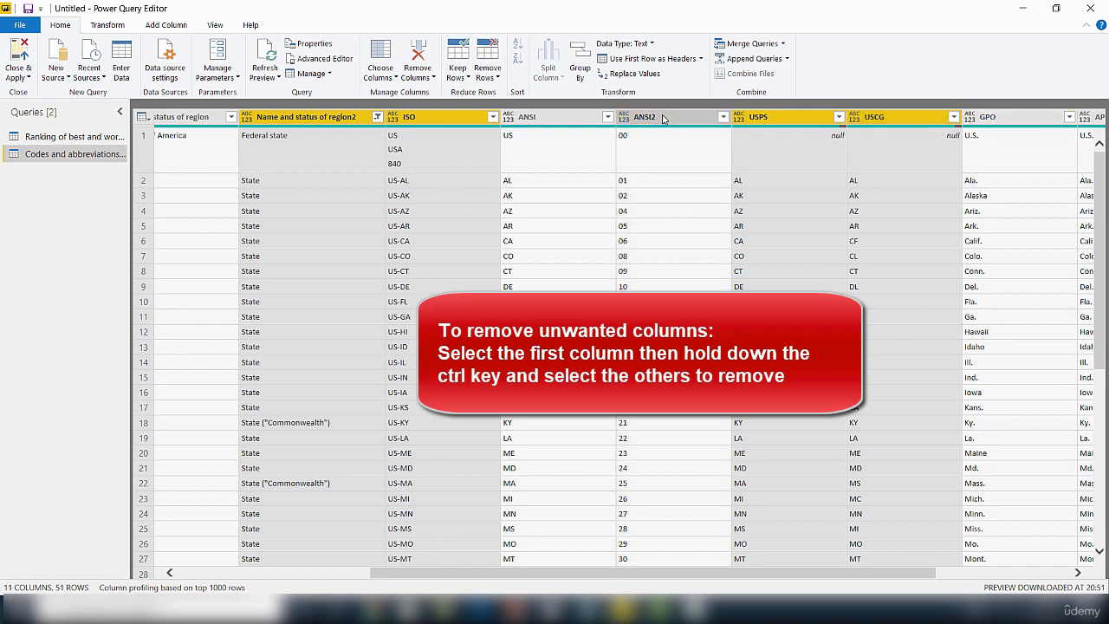
left_click(969, 119)
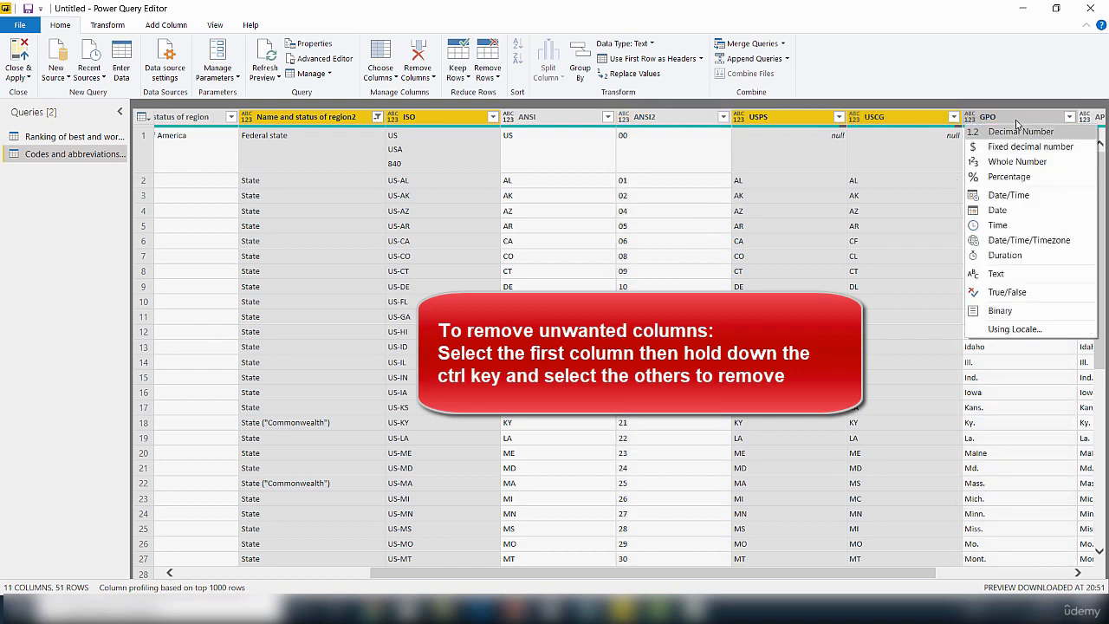
left_click(1016, 119, "ctrl")
left_click_drag(819, 572, 1001, 570)
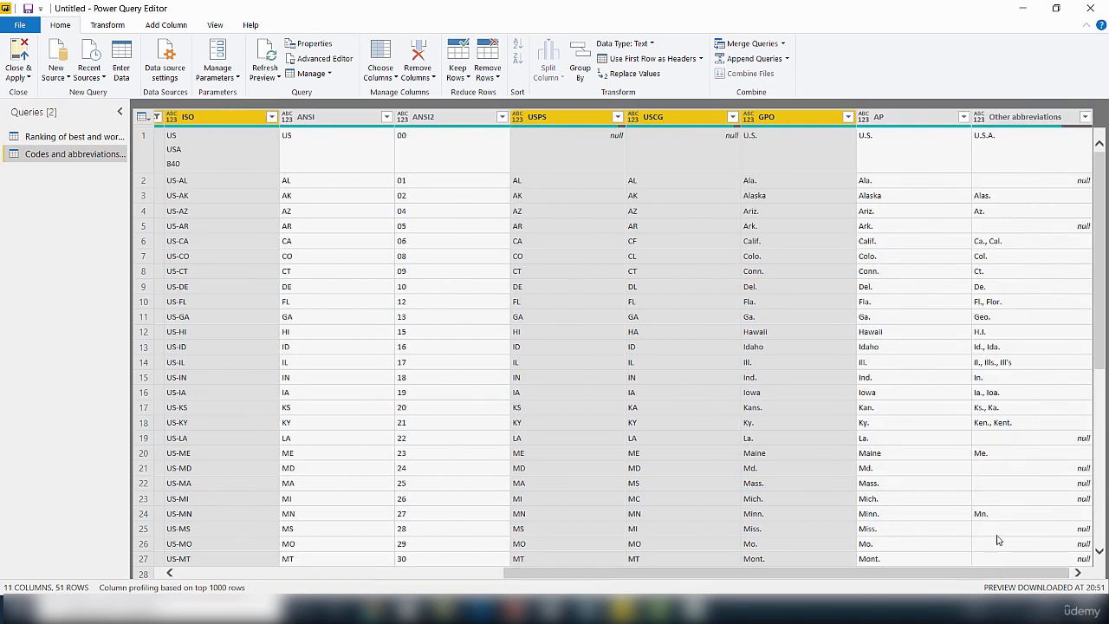
left_click(897, 122, "ctrl")
left_click(1000, 118, "ctrl")
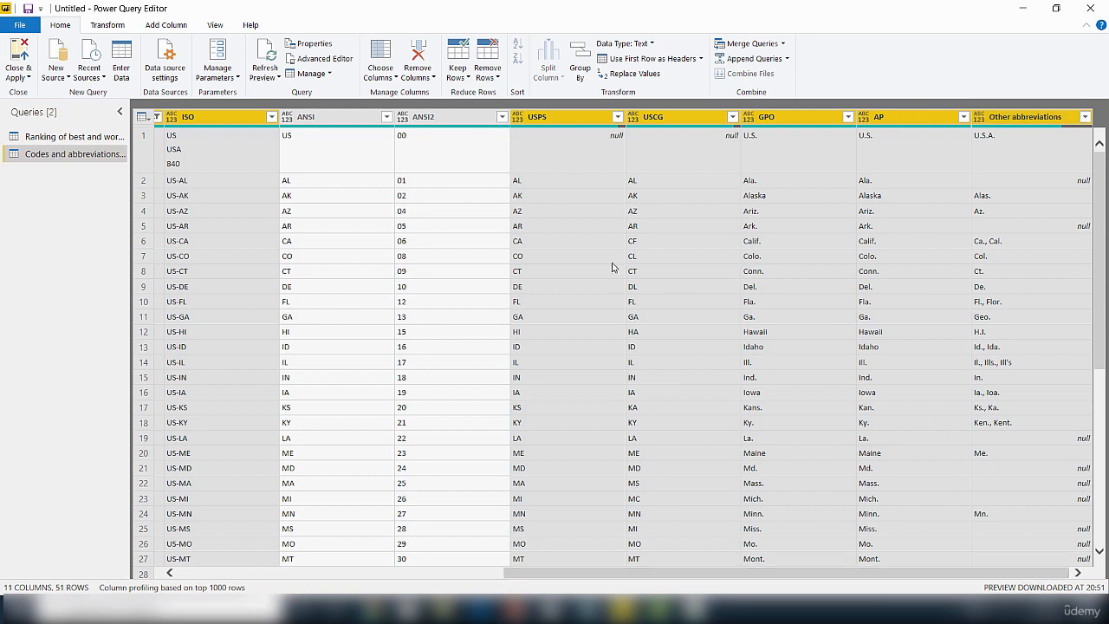
Step: Remove the selected columns, then remove the leftover ANSI2 column
left_click(434, 80)
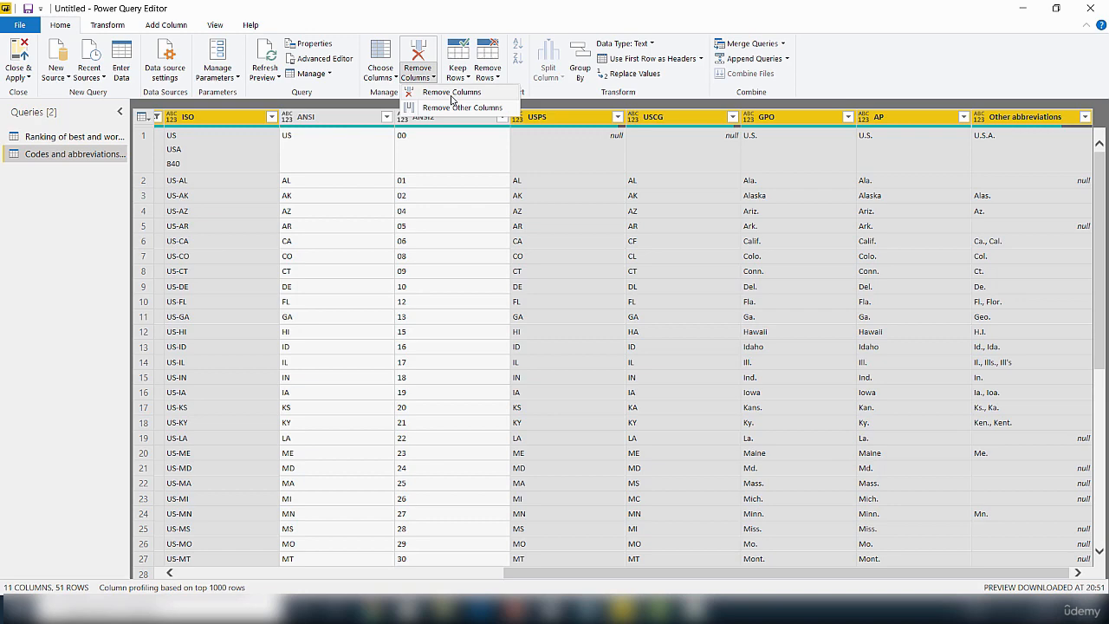
left_click(453, 105)
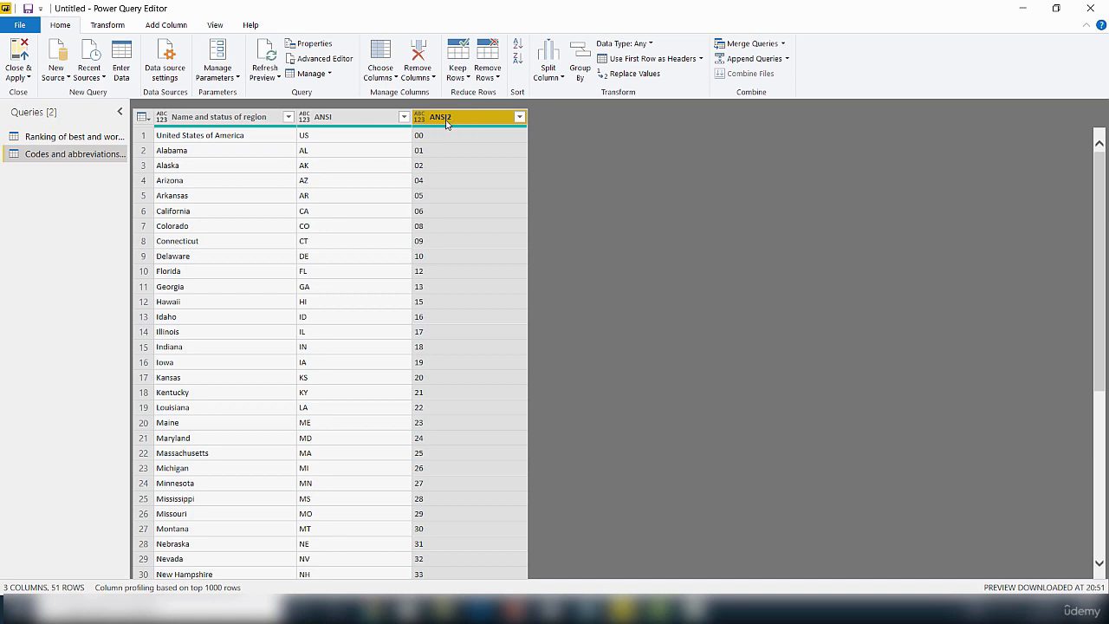
left_click(423, 77)
left_click(436, 92)
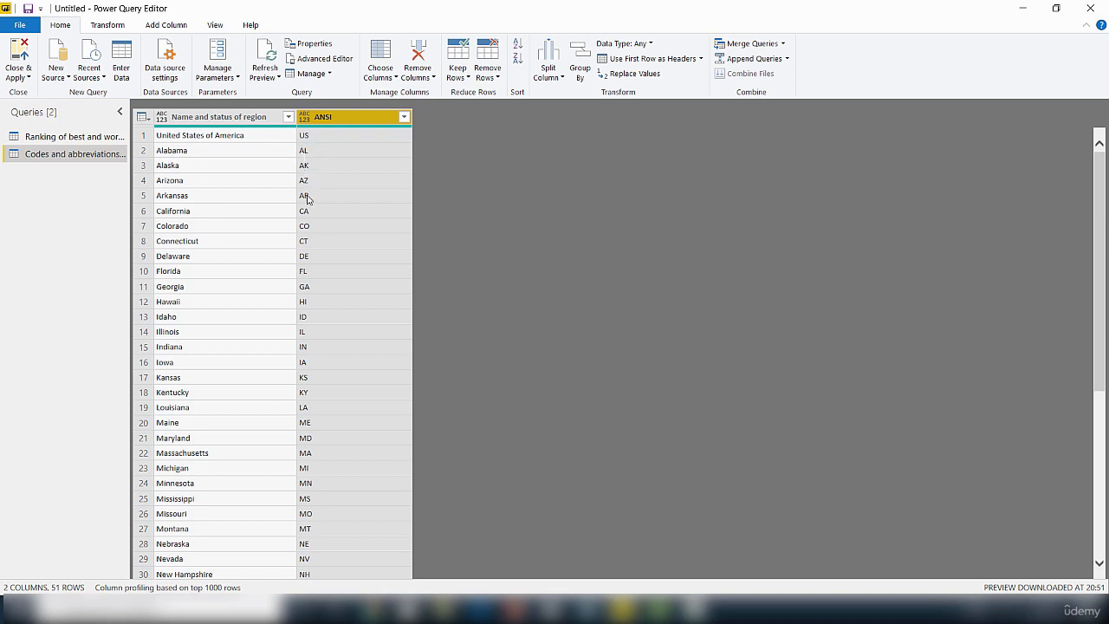
Step: Use the first row as headers, titling the columns United States of America and US
left_click(248, 119)
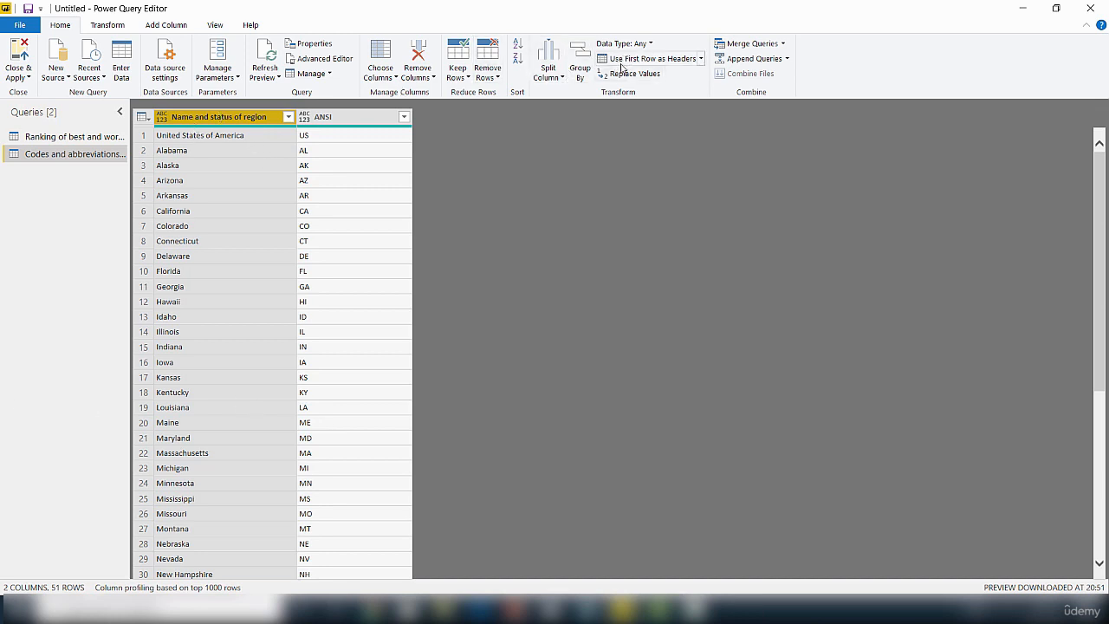
left_click(701, 59)
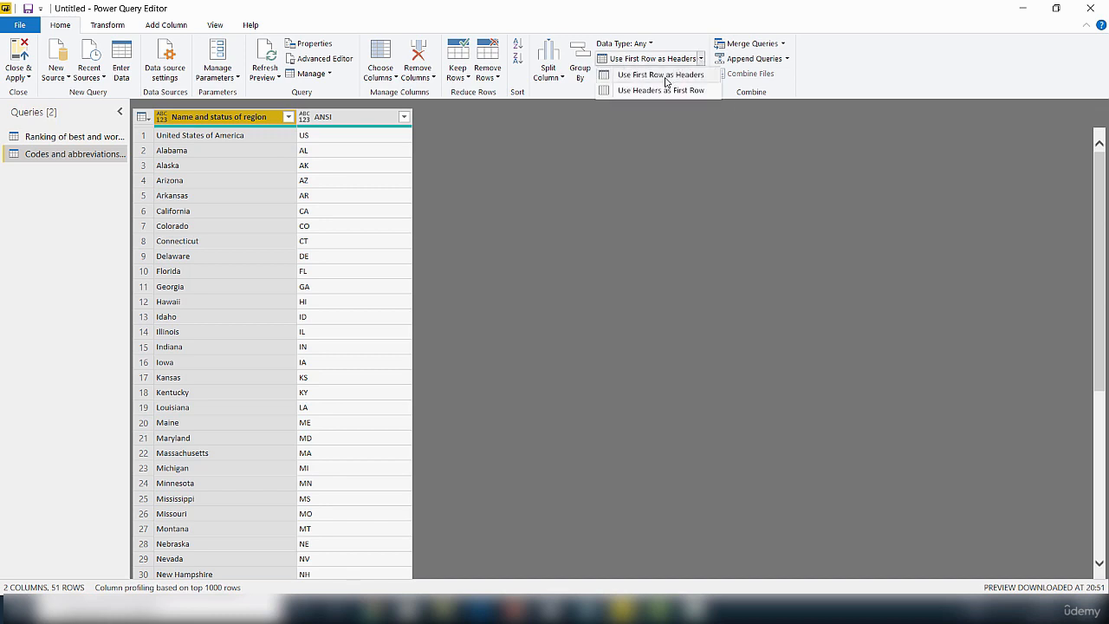
left_click(667, 78)
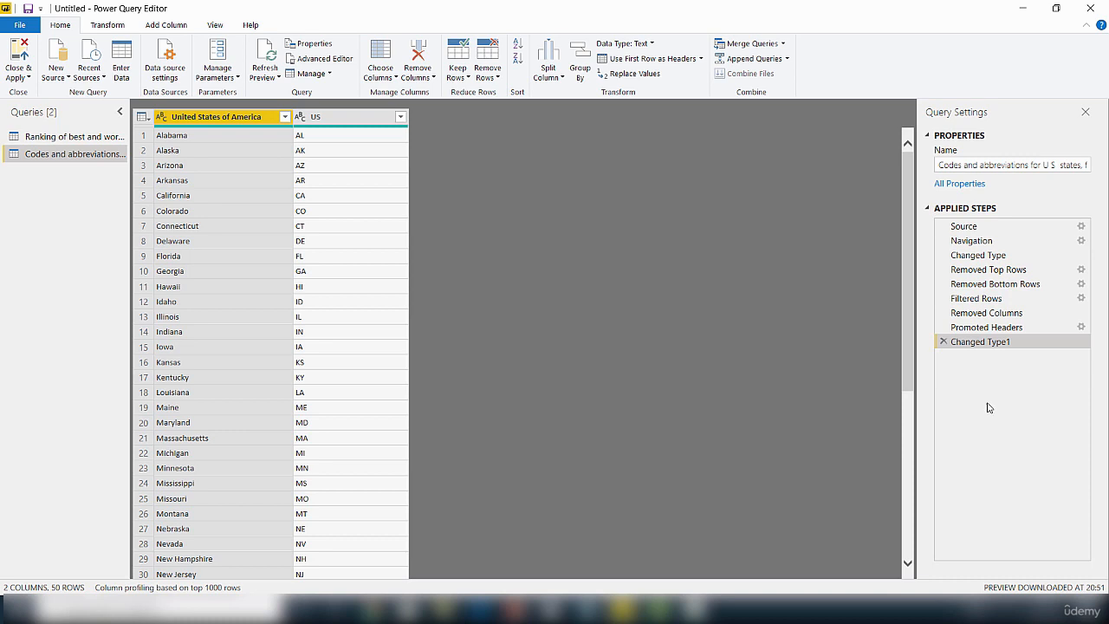
Step: Rename the United States of America column to State Name and the US column to State Code
right_click(225, 123)
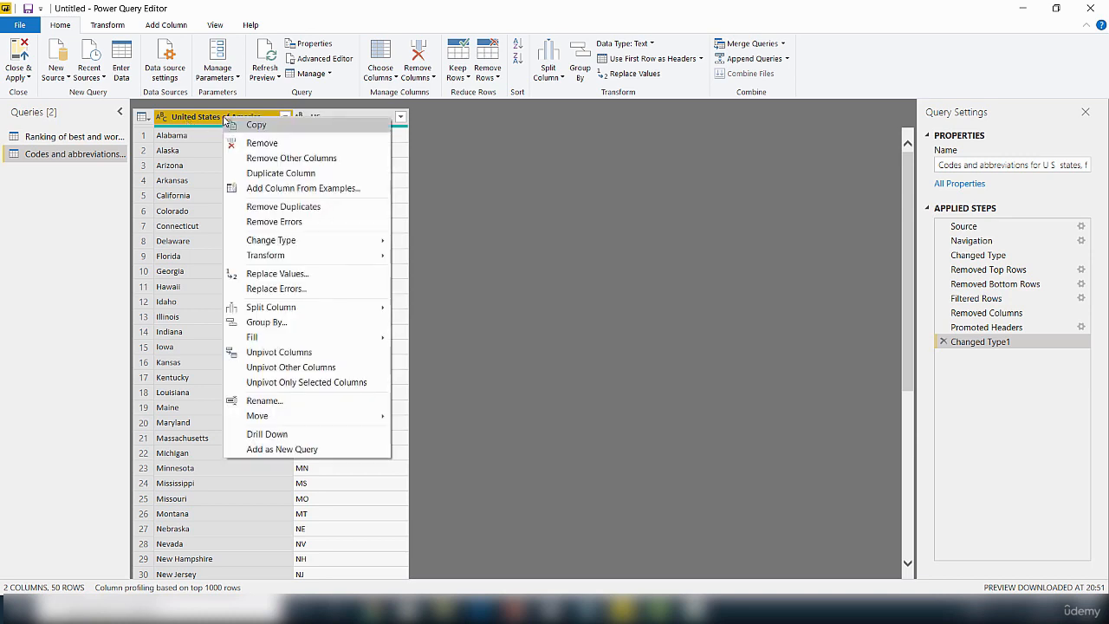
left_click(271, 403)
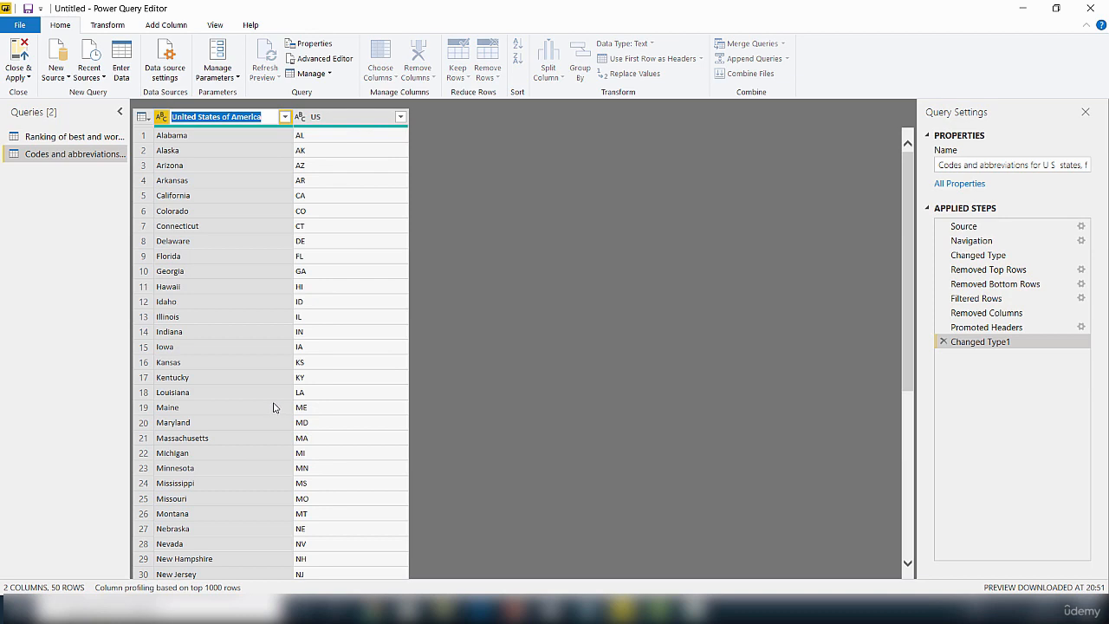
type("State Name")
key("Return")
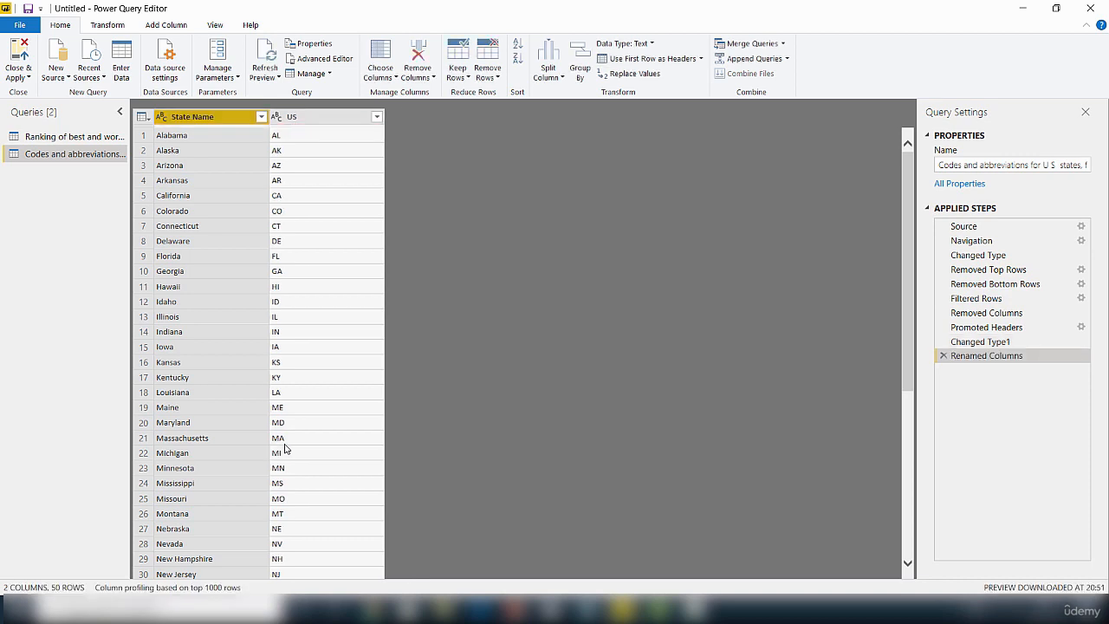
left_click(304, 119)
right_click(304, 118)
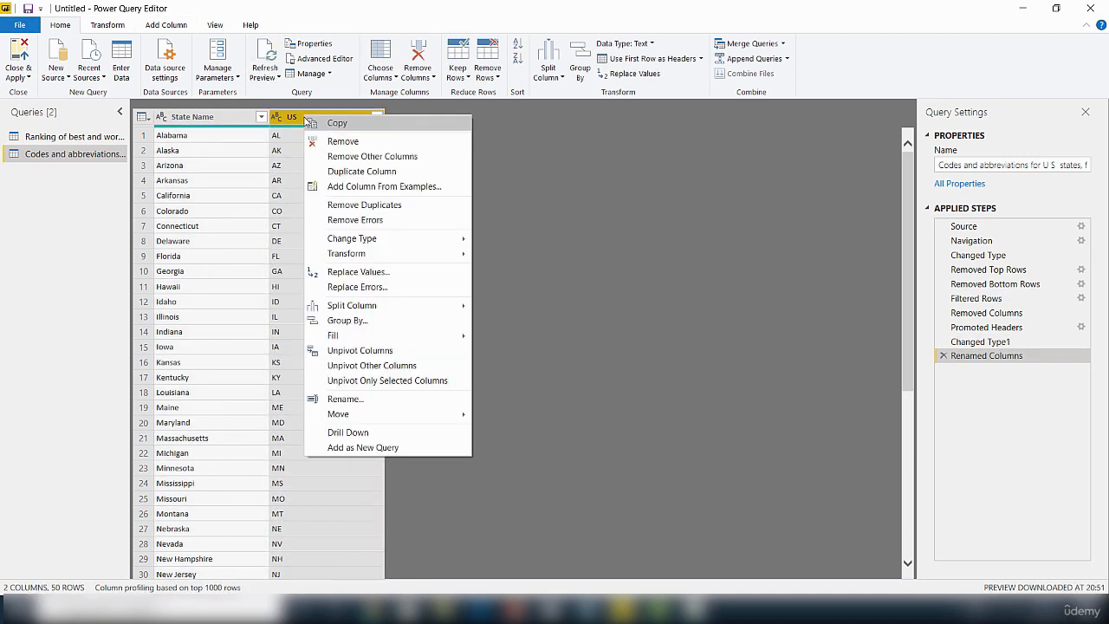
left_click(356, 401)
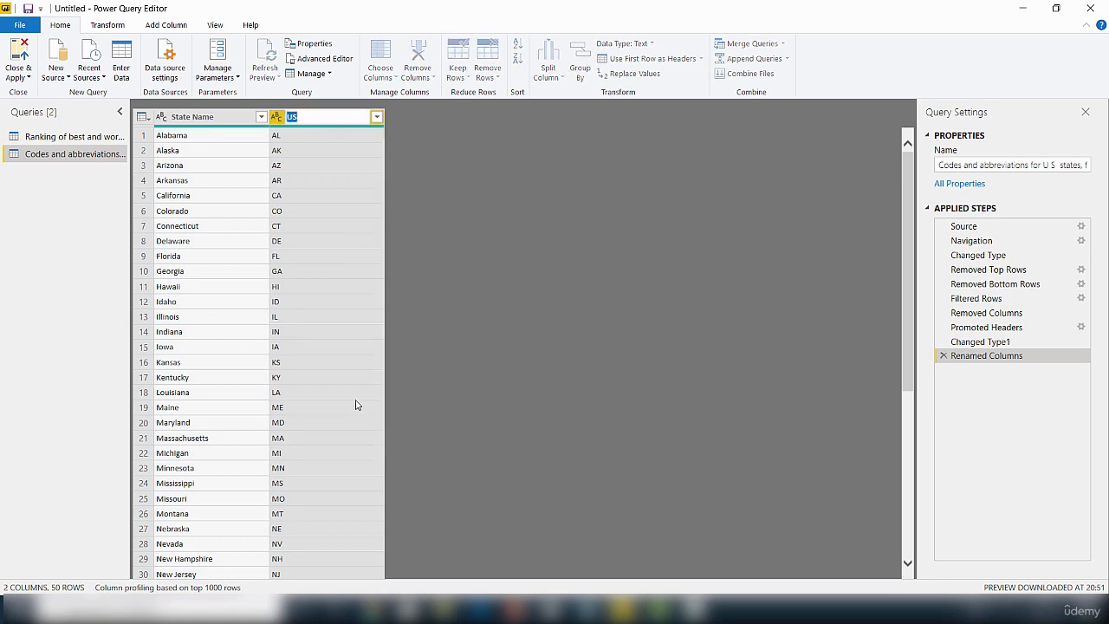
type("State Code")
key("Return")
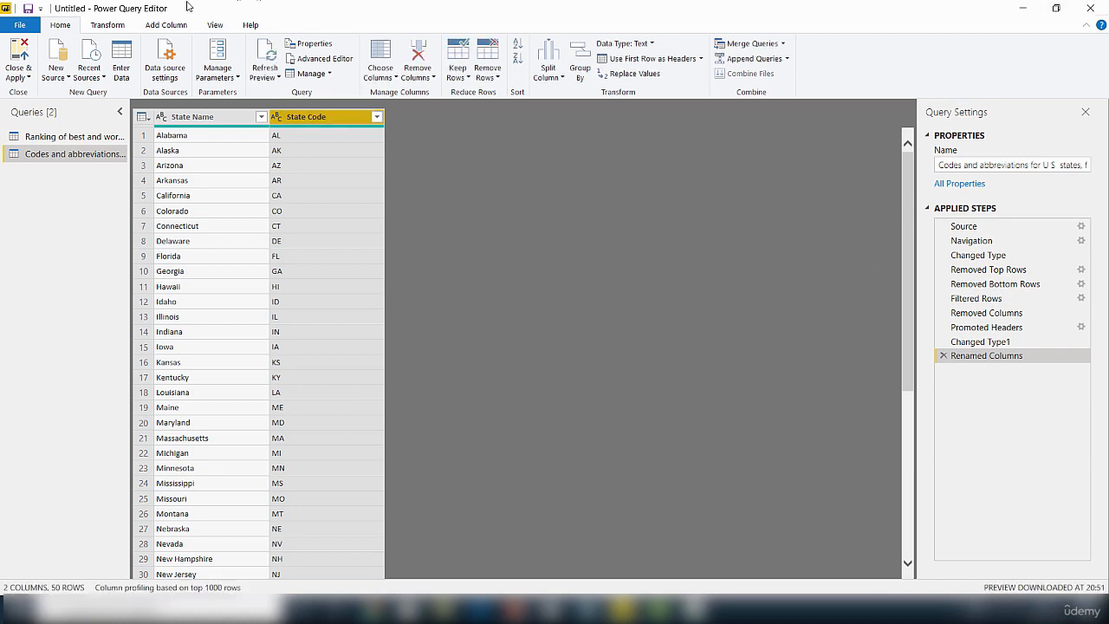
mouse_move(198, 130)
Step: Rename the codes and abbreviations query in the Queries pane to 'StateCodes'
right_click(57, 157)
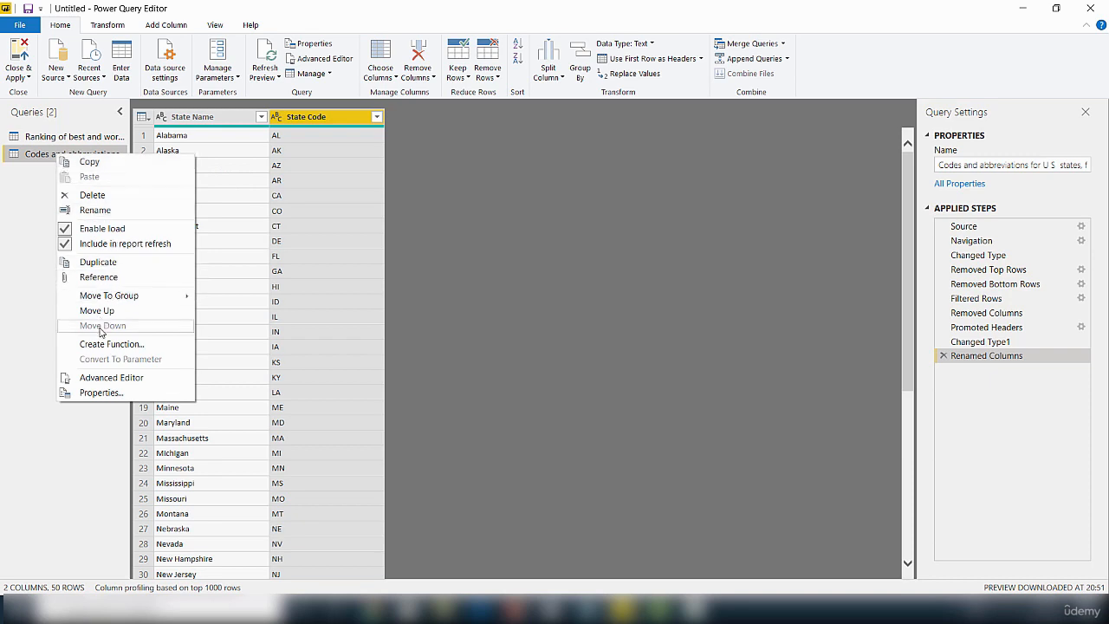
left_click(98, 210)
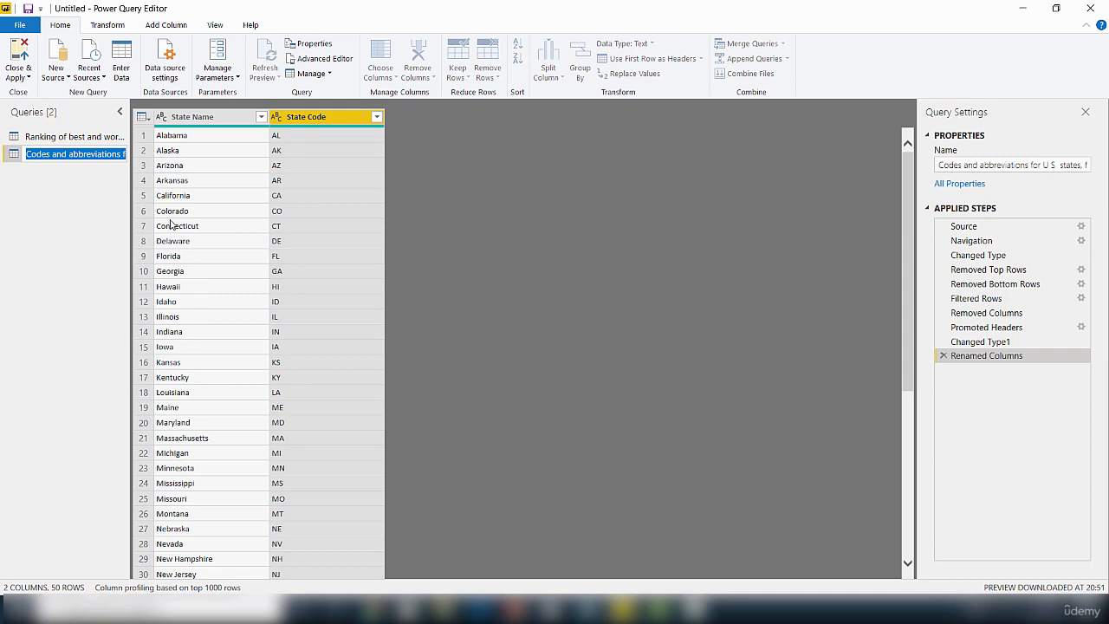
type("St")
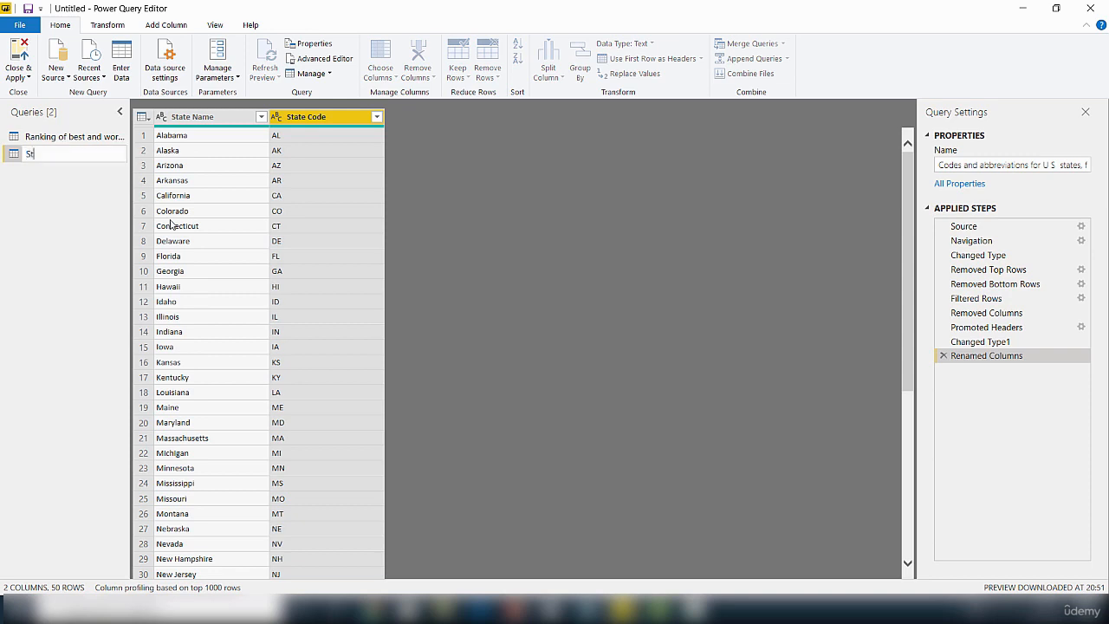
type("ateCodes")
key("Return")
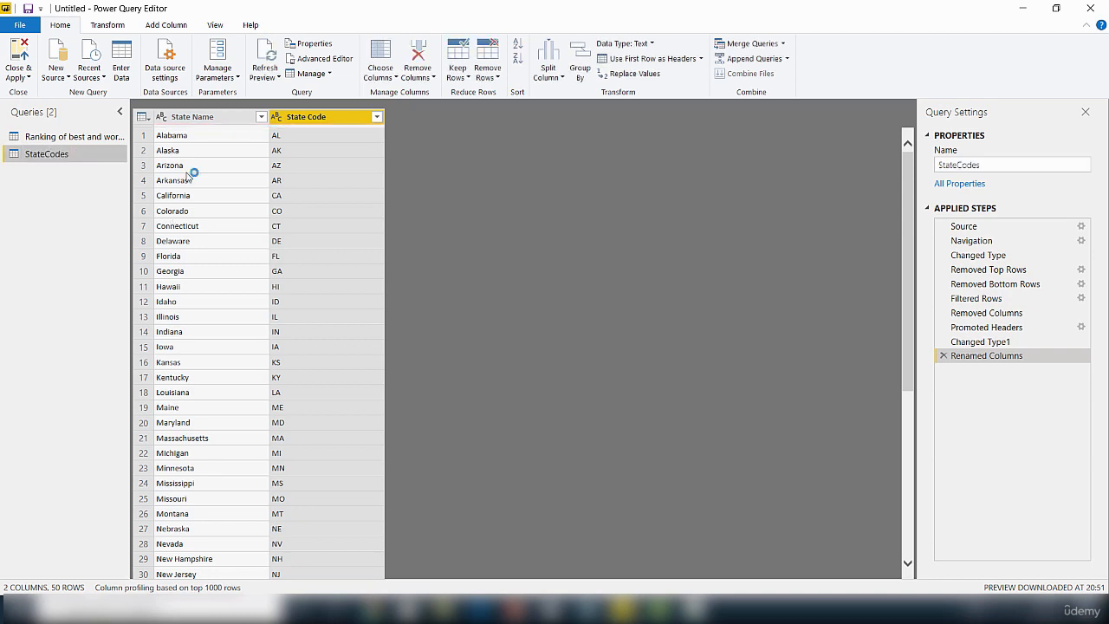